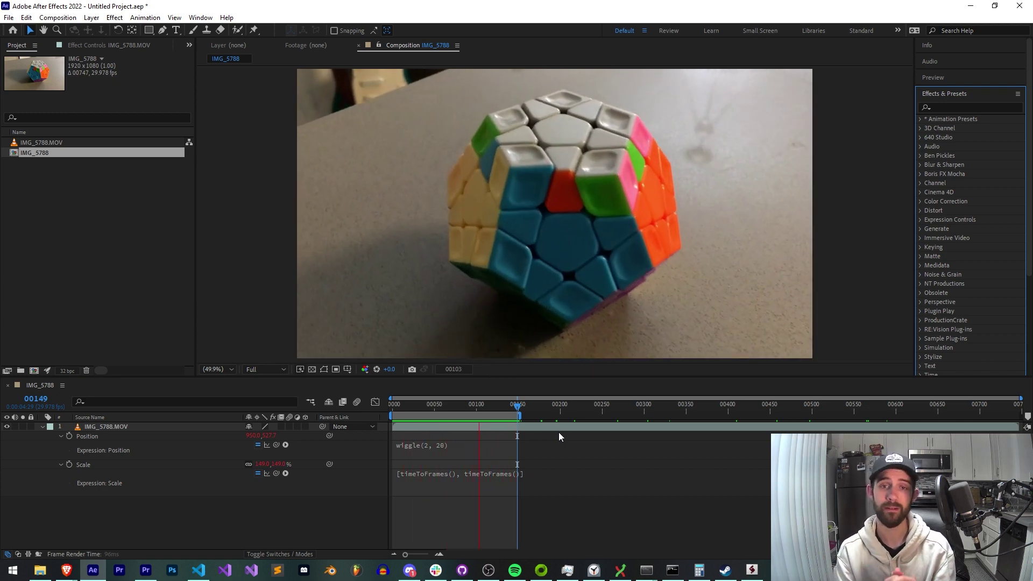
- Watch the Scripting For Expression Pros tutorial in Brave, then minimize the browser
mouse_move(66, 571)
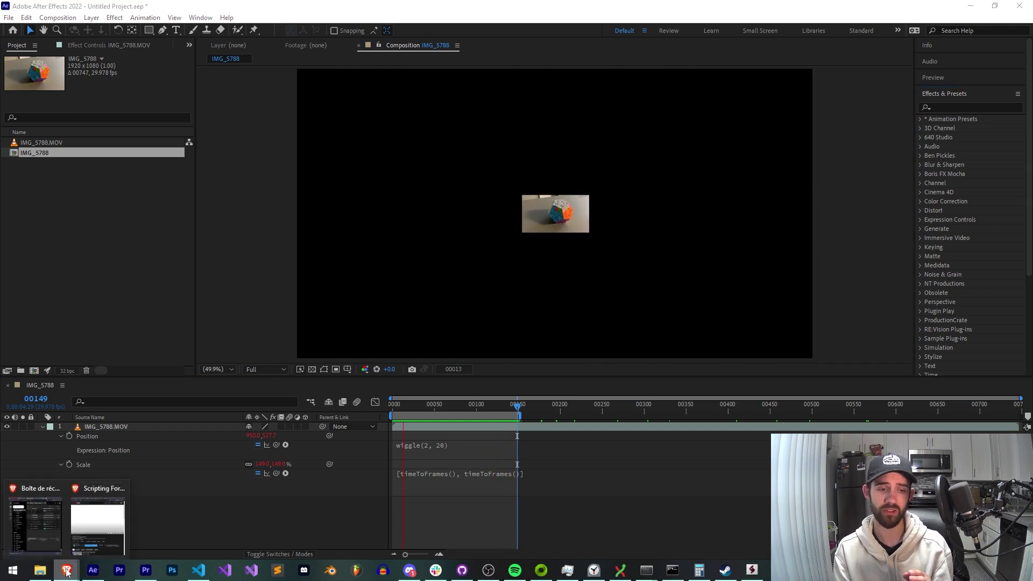
left_click(98, 522)
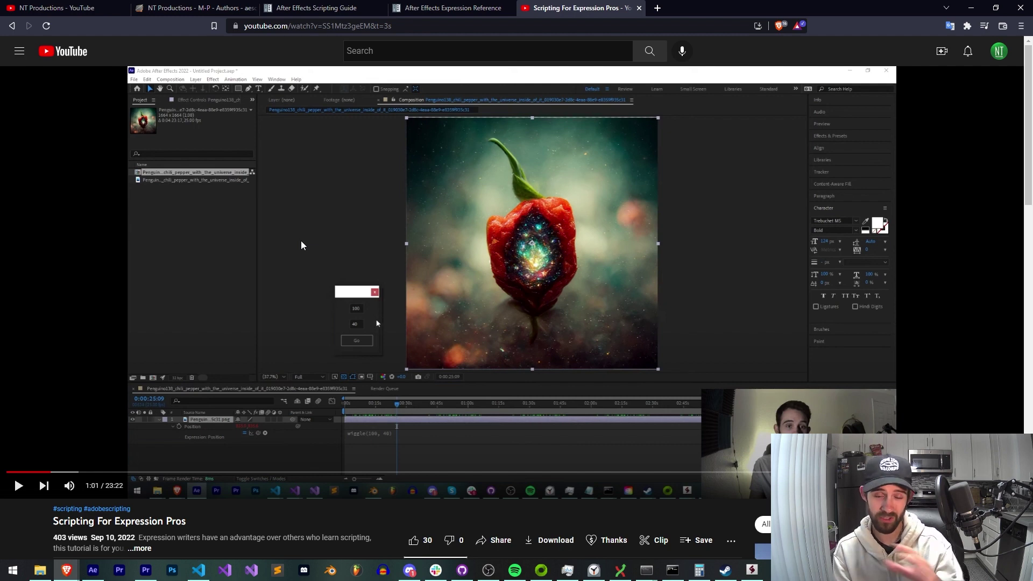
left_click(978, 5)
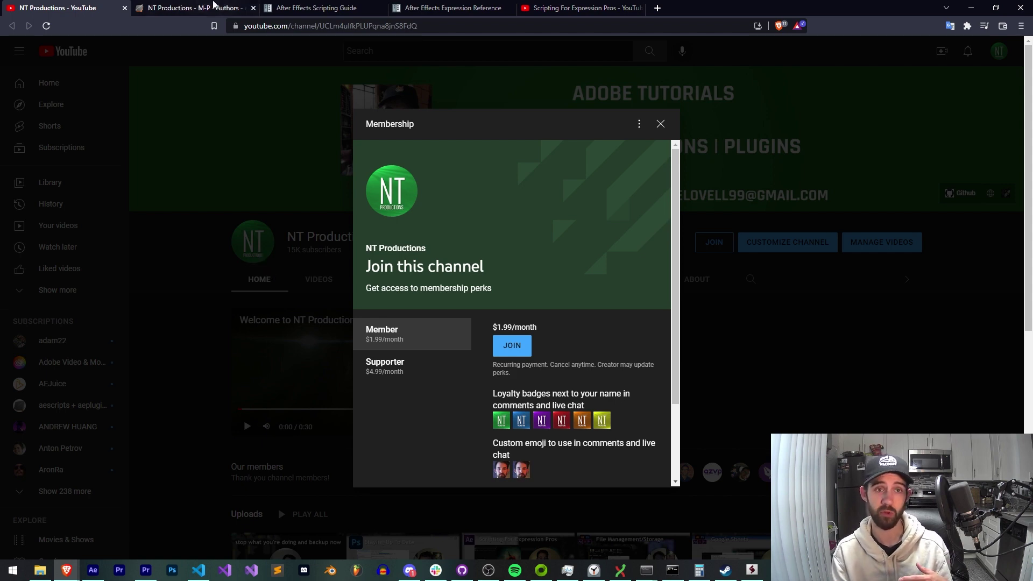
- Switch to the NT Productions tab and highlight 'Scripting Guide' in the PDF's title
left_click(214, 6)
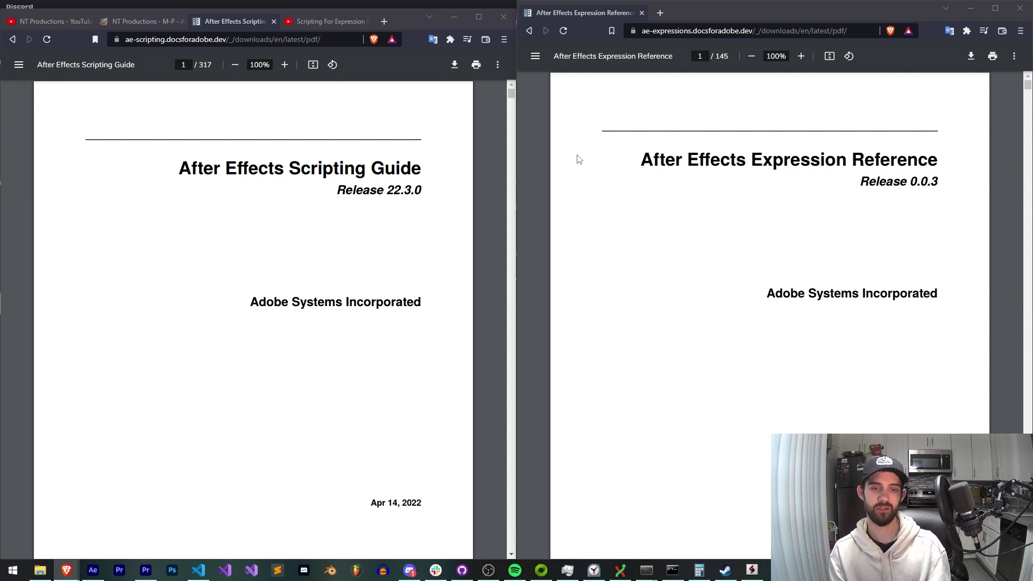
double_click(368, 170)
double_click(406, 171)
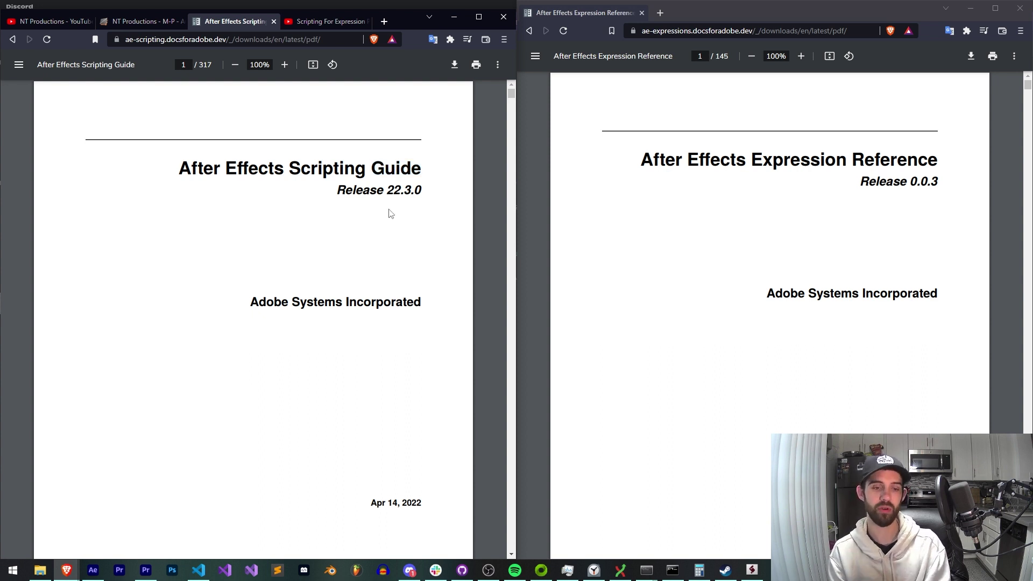
- Open After Effects' Project Settings and look through the Time Display, Color, Audio and Expressions tabs
left_click(93, 571)
left_click(9, 18)
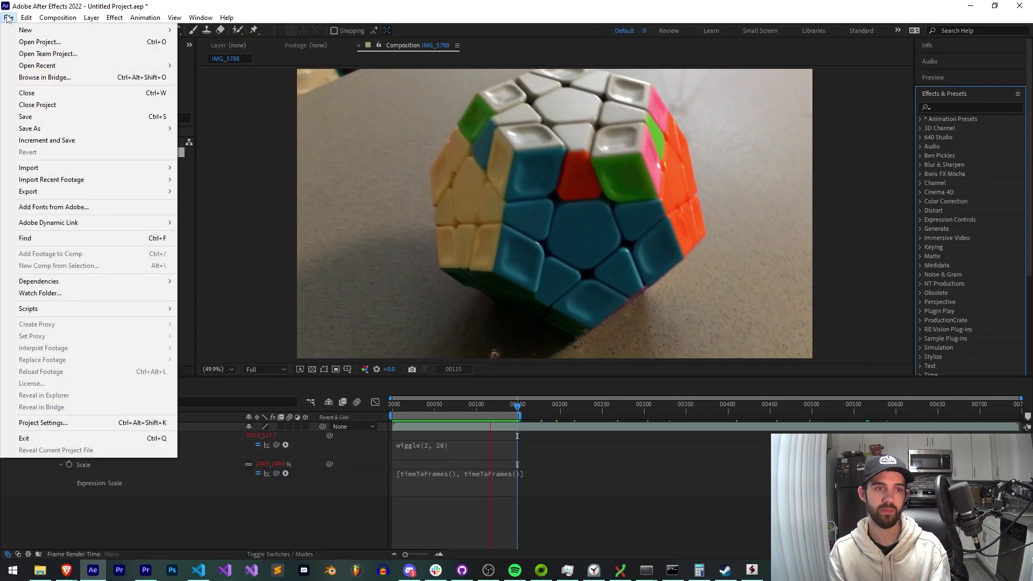
left_click(96, 422)
left_click(463, 174)
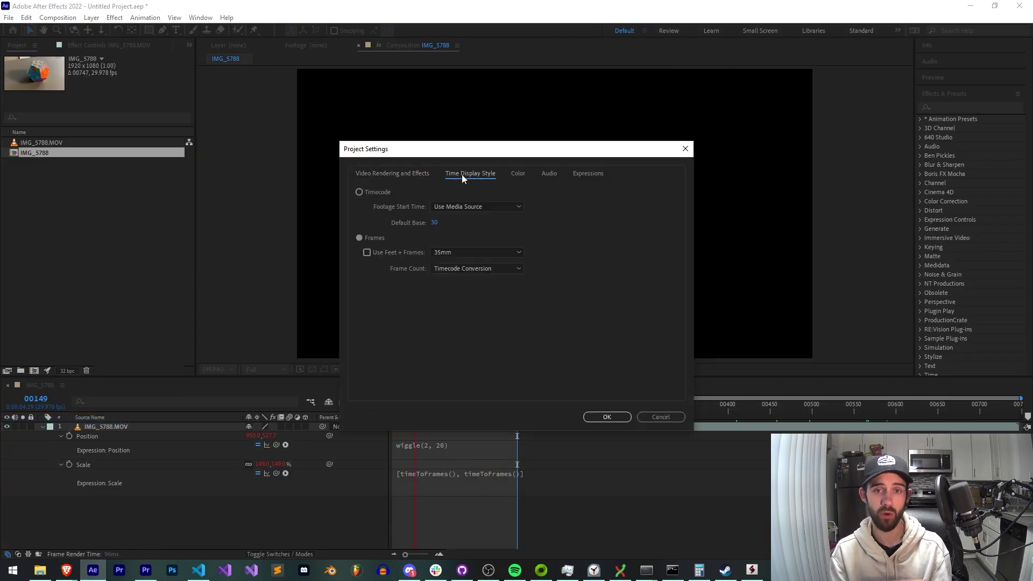
left_click(518, 174)
left_click(553, 174)
left_click(588, 174)
- Keep JavaScript as the Expressions Engine, moving the dialog left, and accept with OK
left_click(478, 192)
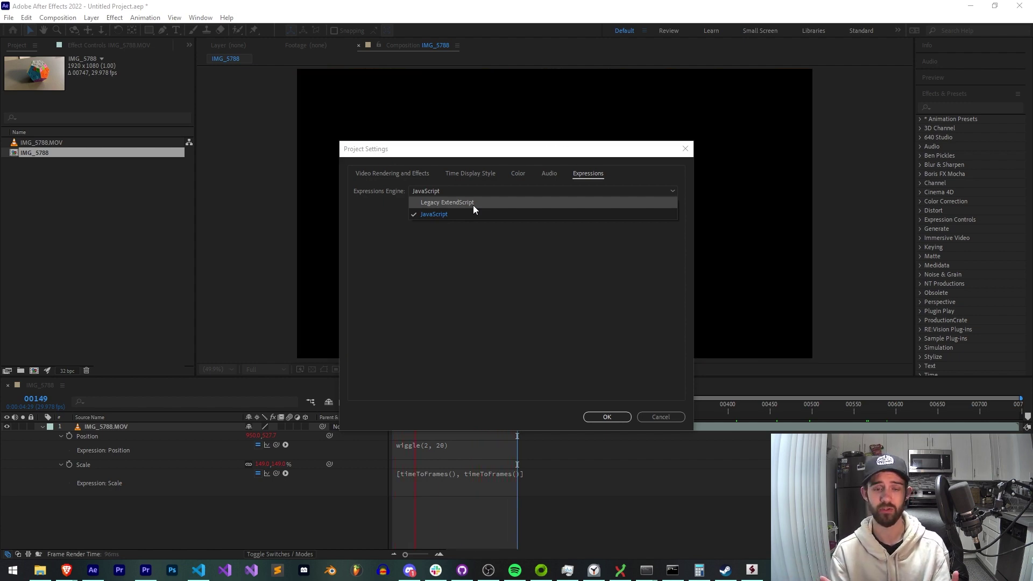
left_click(470, 212)
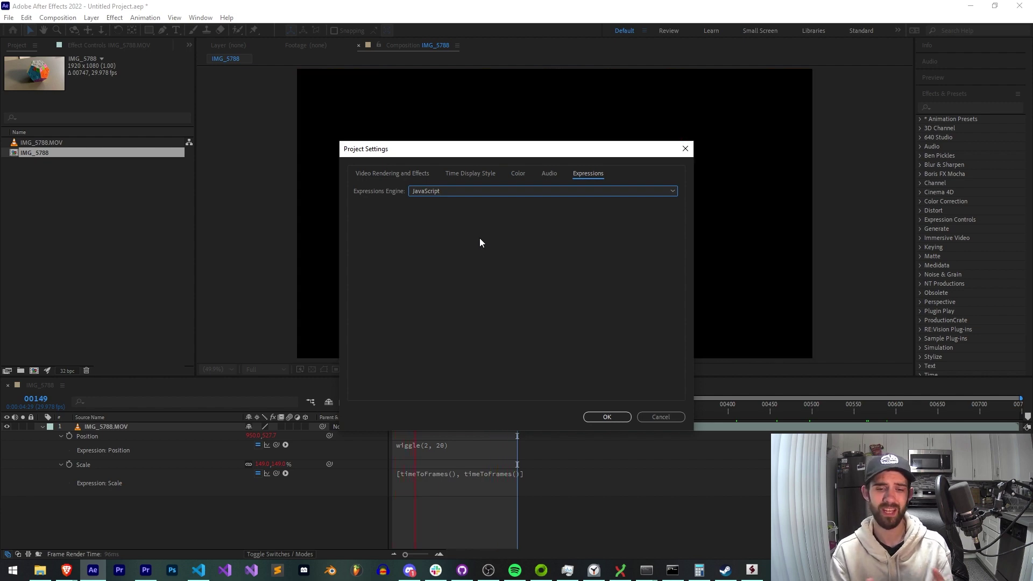
left_click_drag(456, 156, 162, 196)
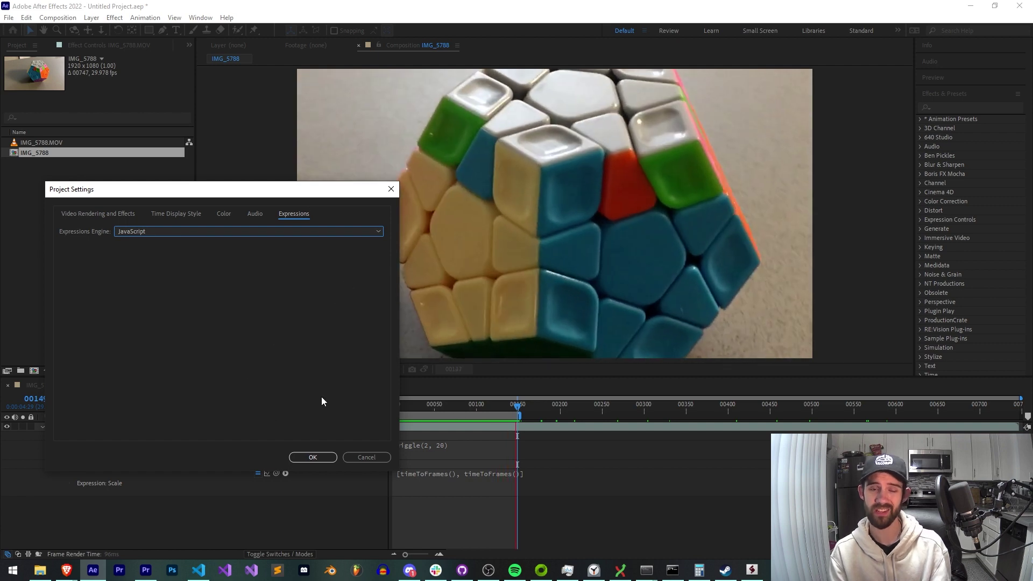
mouse_move(279, 189)
left_mouse_down()
mouse_move(315, 188)
mouse_move(291, 186)
left_mouse_up()
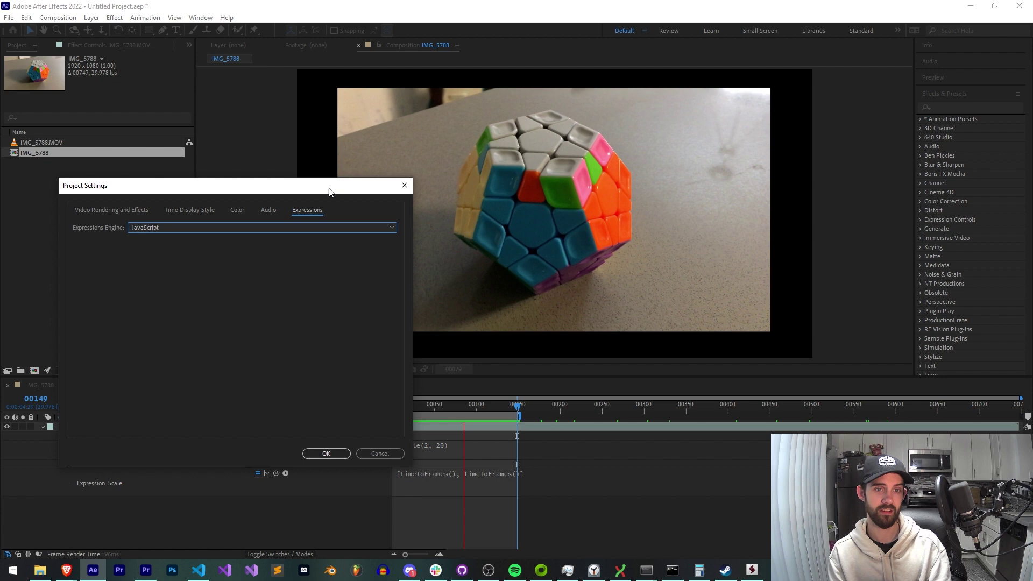
mouse_move(330, 192)
left_mouse_down()
mouse_move(362, 190)
mouse_move(321, 196)
left_mouse_up()
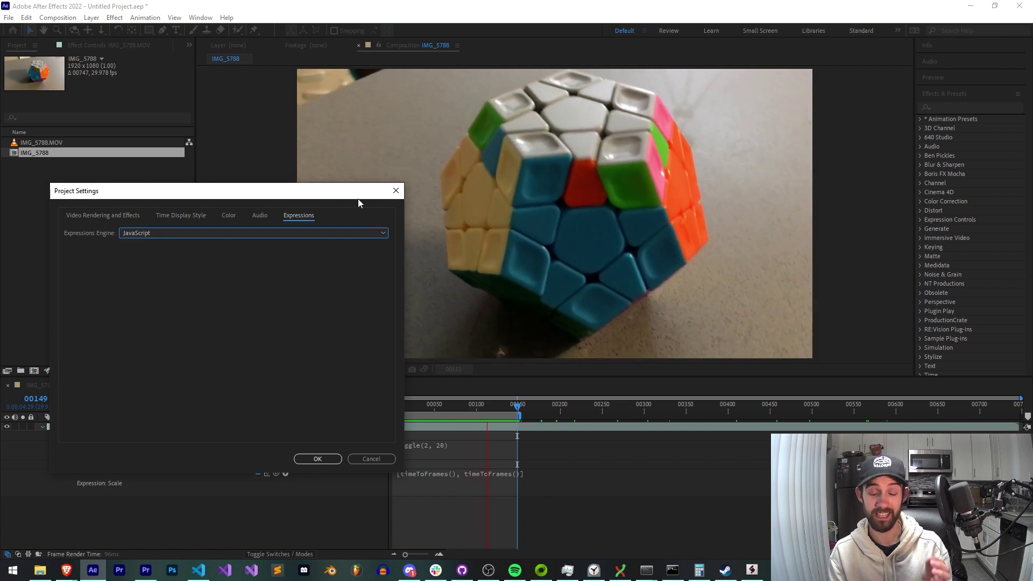
left_click(204, 235)
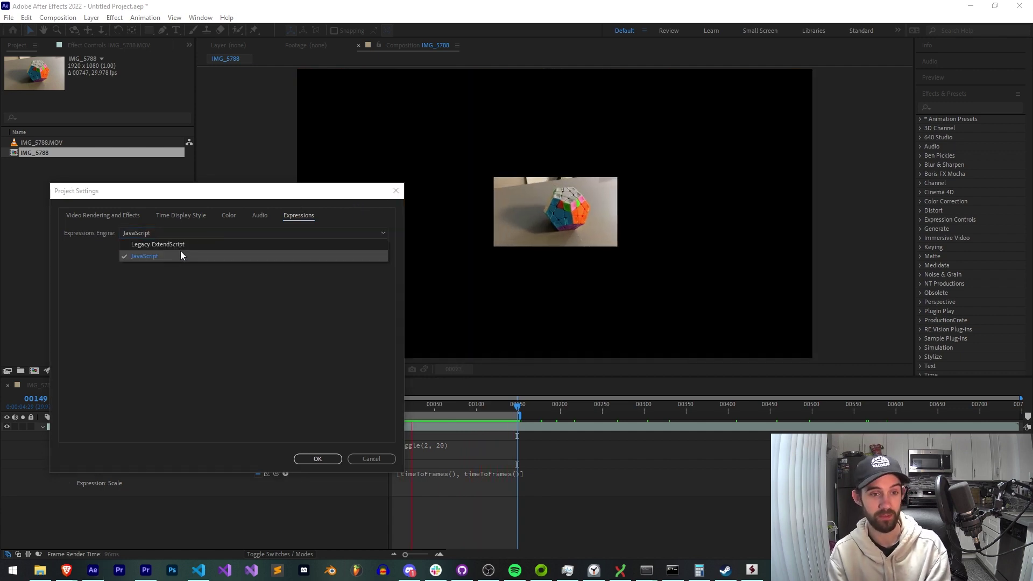
left_click(180, 251)
left_click(177, 233)
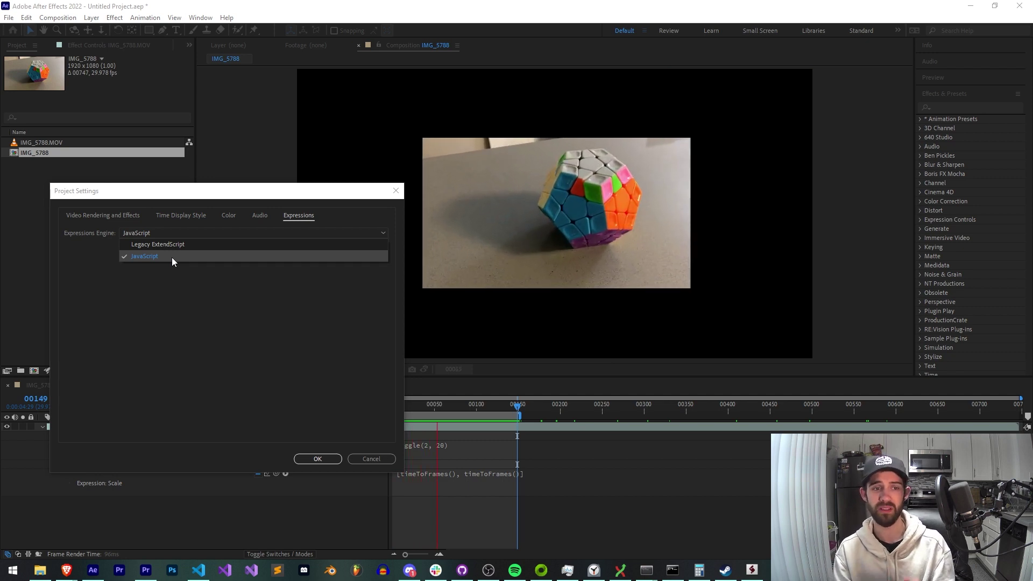
left_click(172, 257)
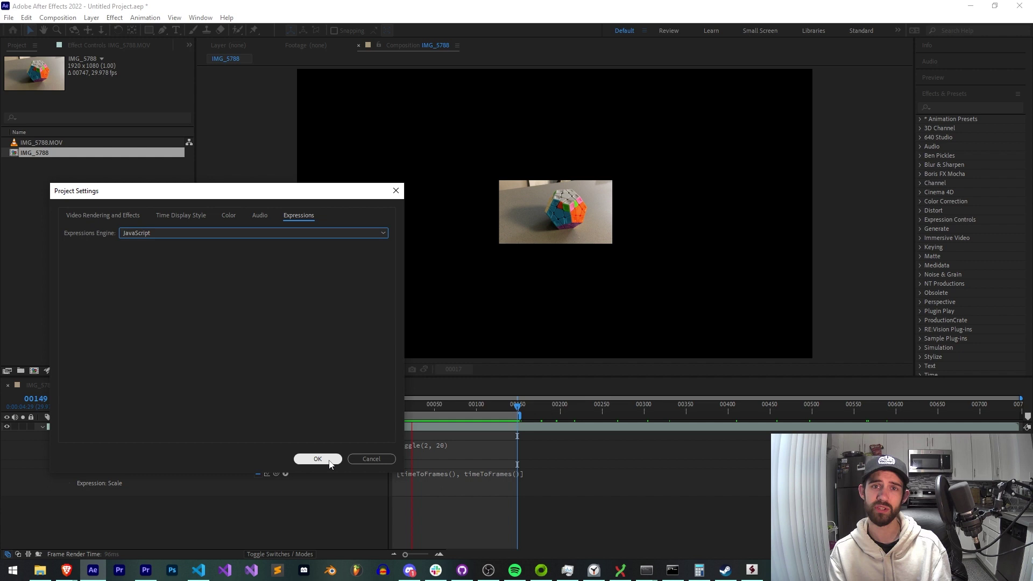
left_click(329, 461)
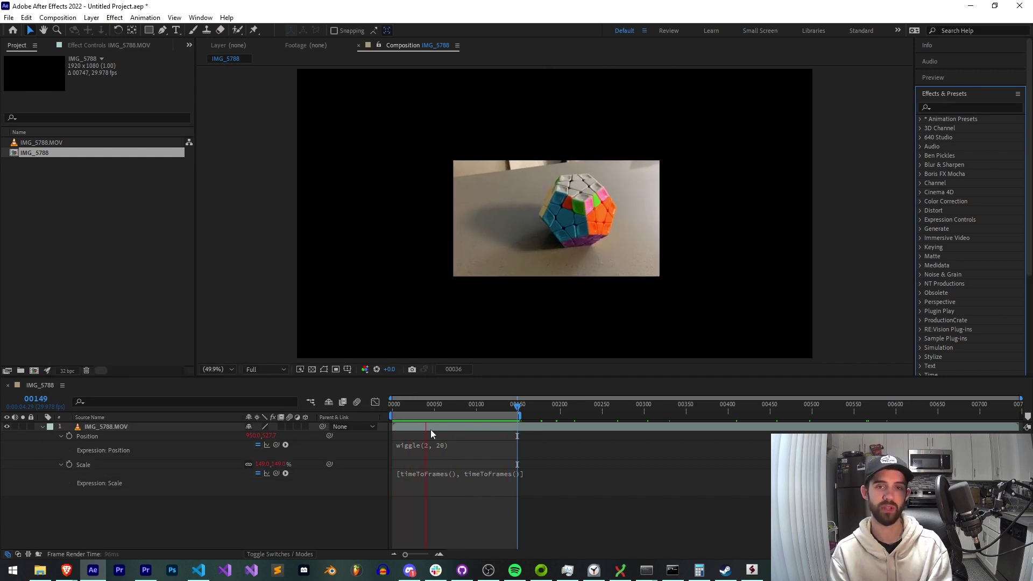
- Bring the Scripting Guide and Expression Reference windows forward and scroll their contents
mouse_move(66, 570)
left_click(94, 528)
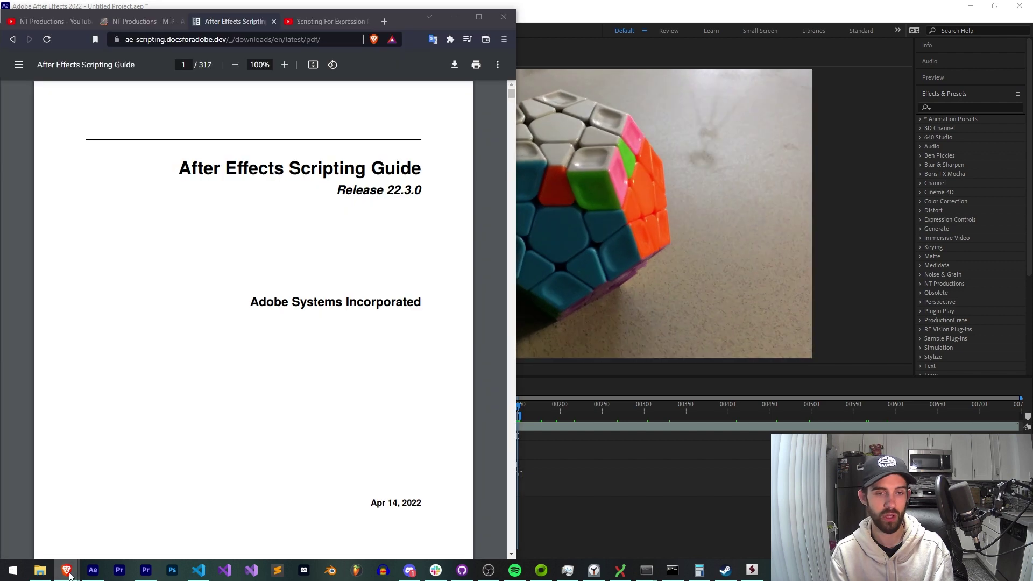
left_click(139, 532)
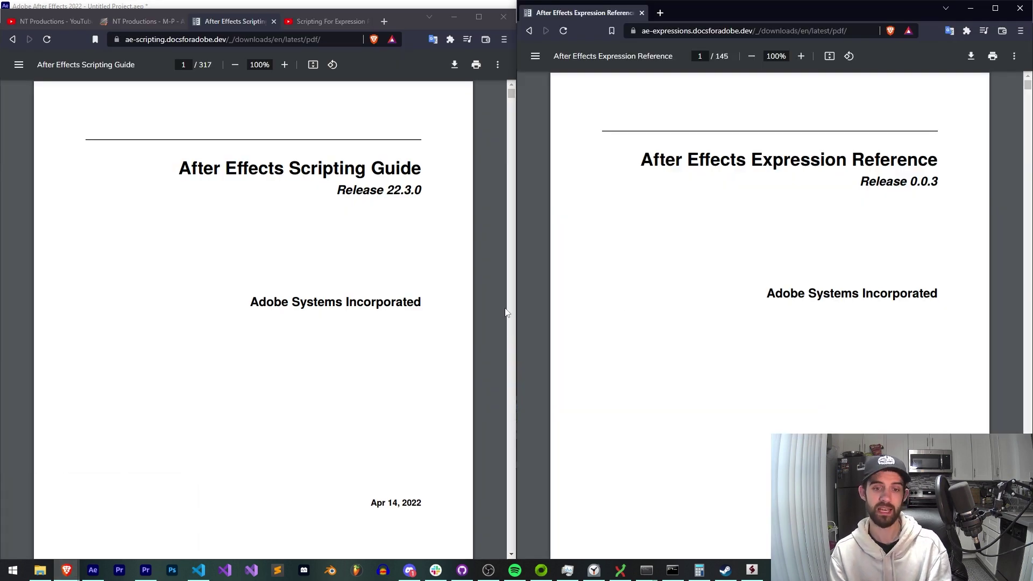
scroll(466, 285, "down", 20)
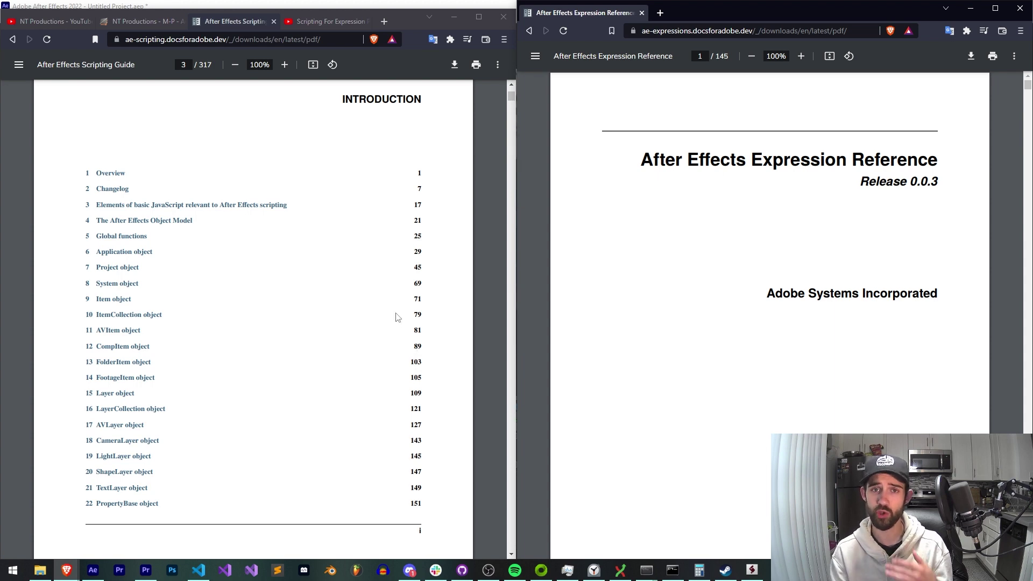
scroll(610, 427, "down", 20)
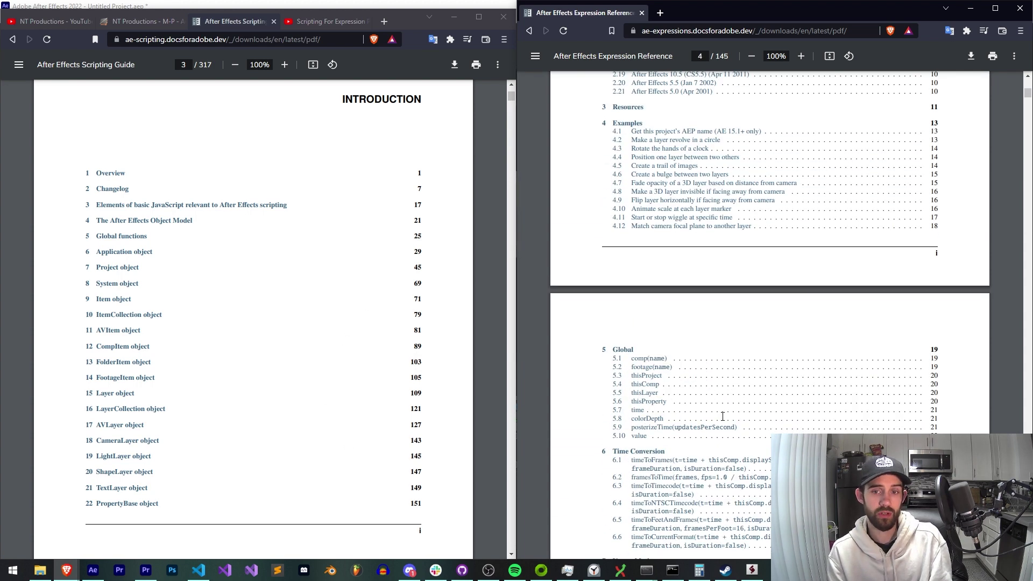
scroll(723, 415, "up", 6)
scroll(422, 353, "down", 3)
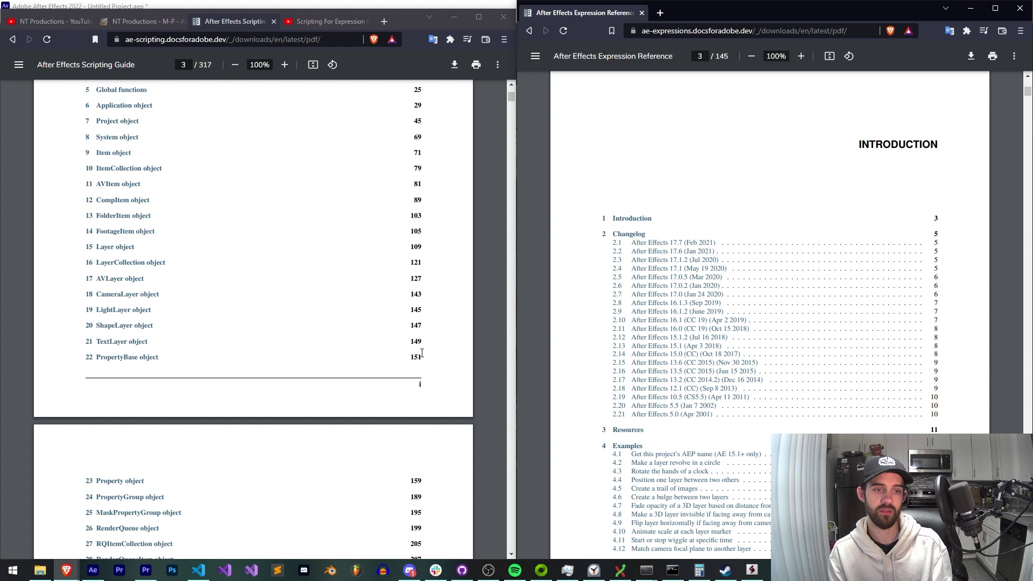
scroll(422, 353, "up", 4)
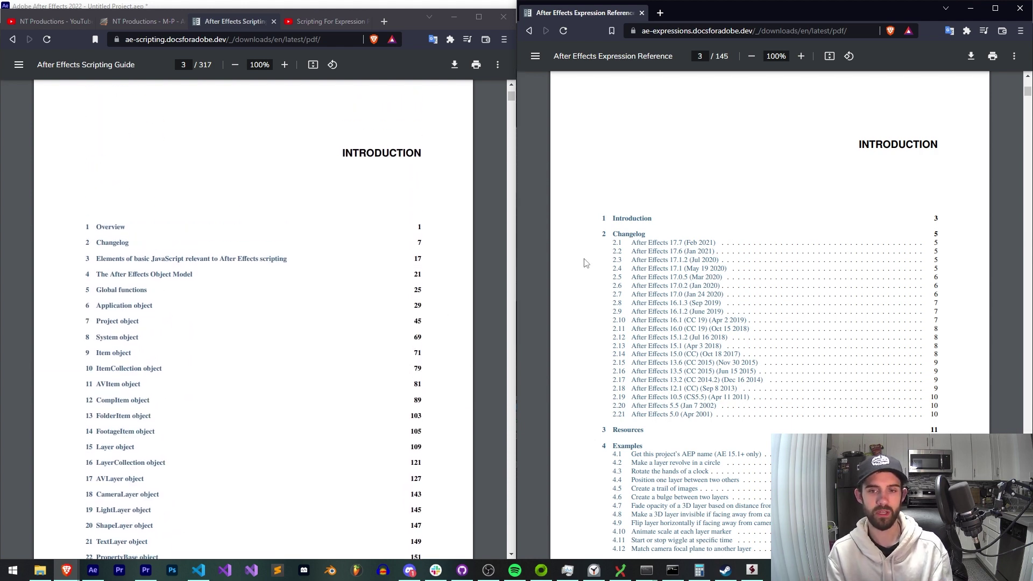
- Open the Expression Reference Changelog, then go back and forward to return to the PDF
left_click(661, 244)
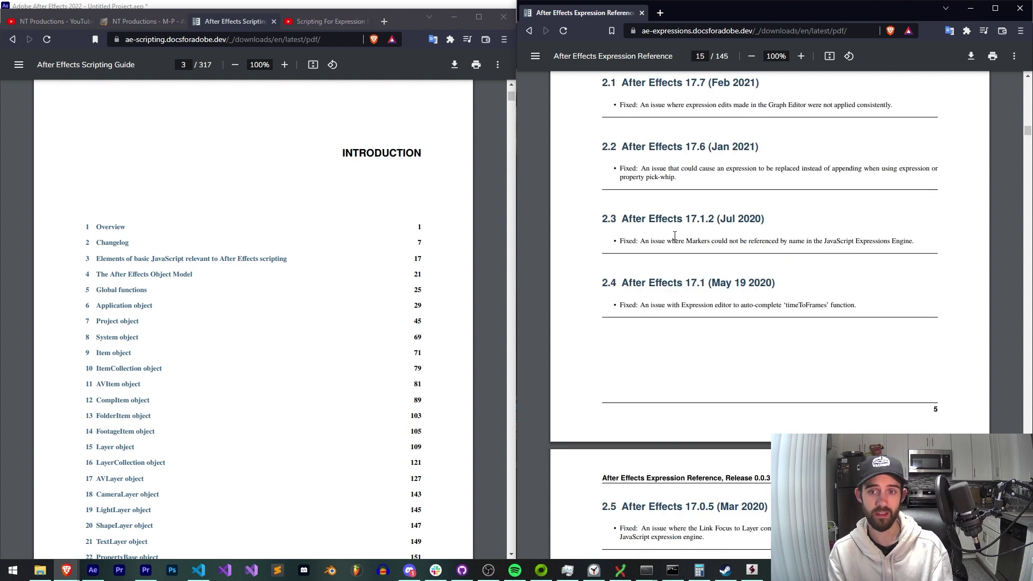
scroll(681, 261, "up", 2)
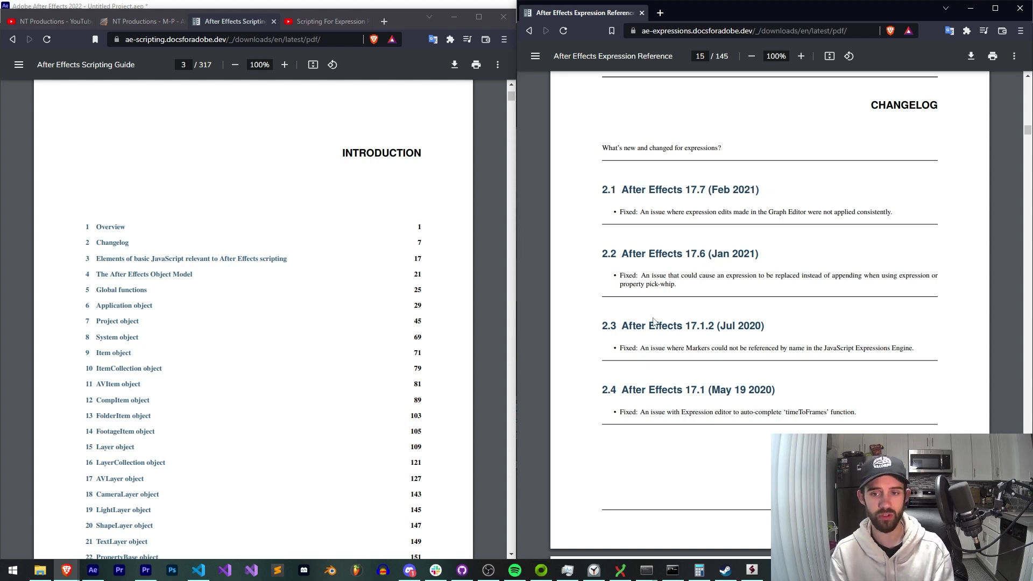
key("alt+Left")
key("alt+Right")
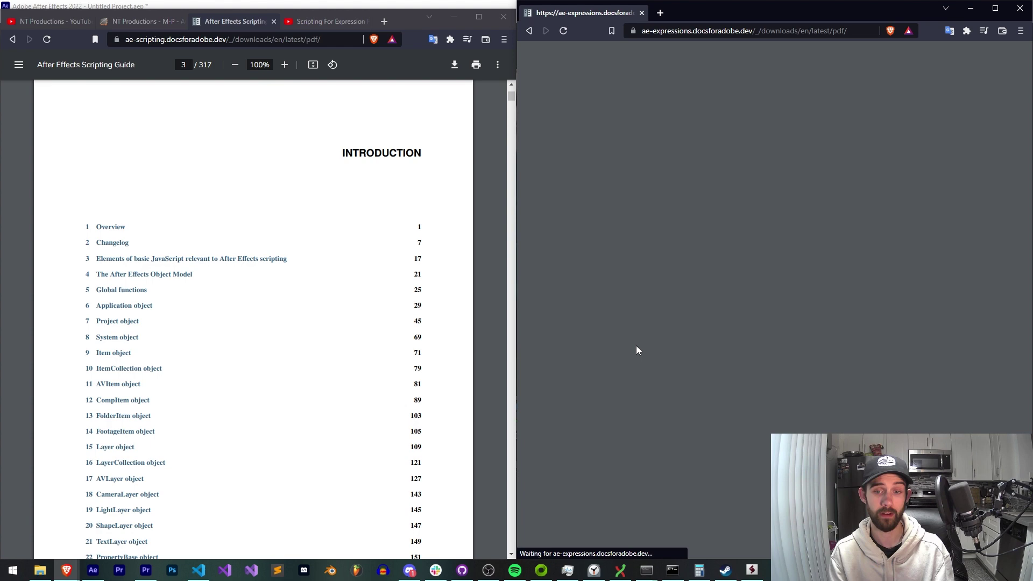
- Scroll the Scripting Guide contents and jump to Chapter Twelve, CompItem Object, on page 93
scroll(691, 285, "down", 15)
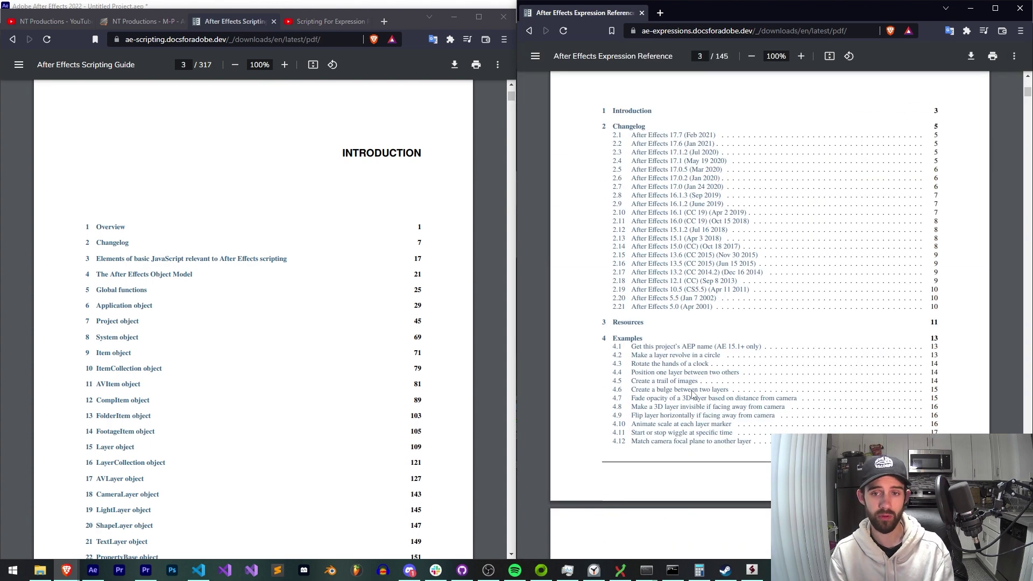
scroll(200, 350, "down", 1)
scroll(200, 344, "down", 4)
scroll(215, 341, "up", 5)
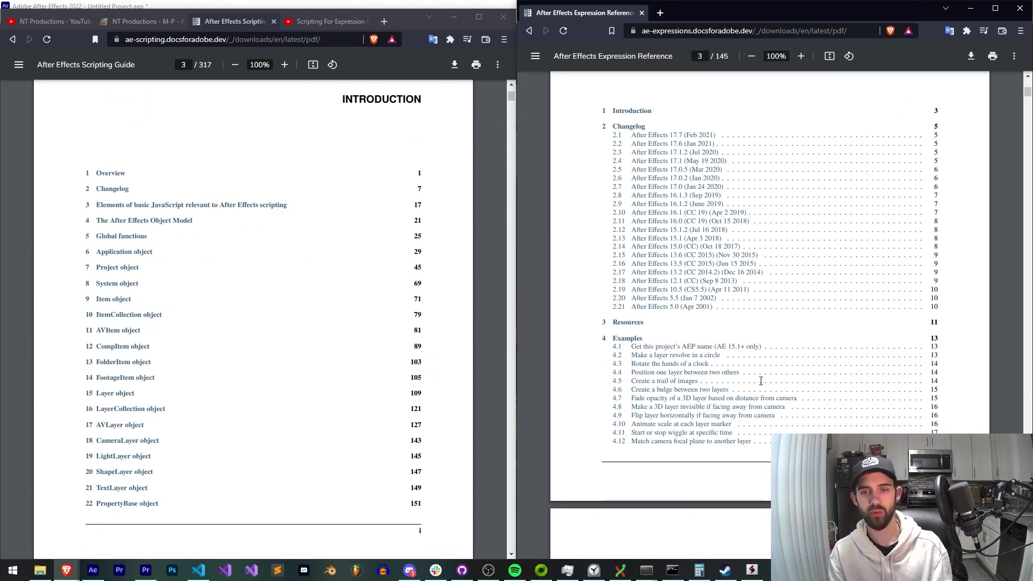
scroll(761, 381, "down", 10)
scroll(761, 381, "down", 15)
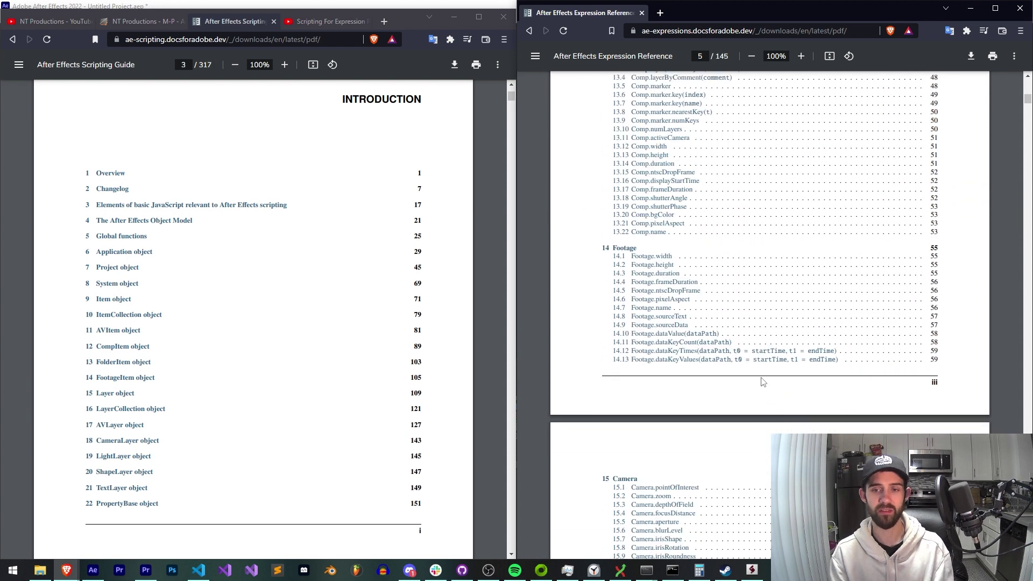
scroll(733, 357, "up", 7)
scroll(699, 376, "down", 3)
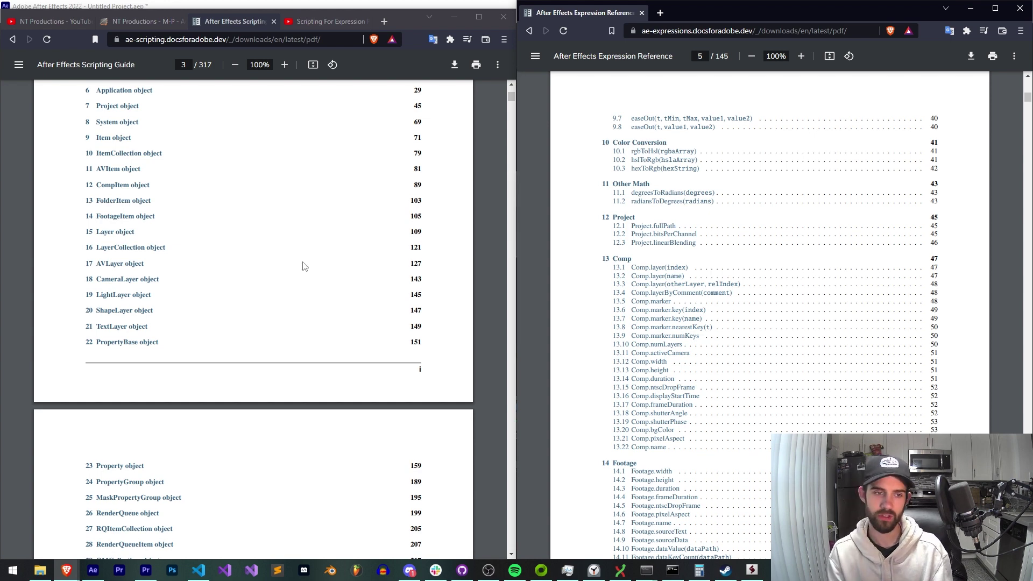
scroll(253, 263, "up", 4)
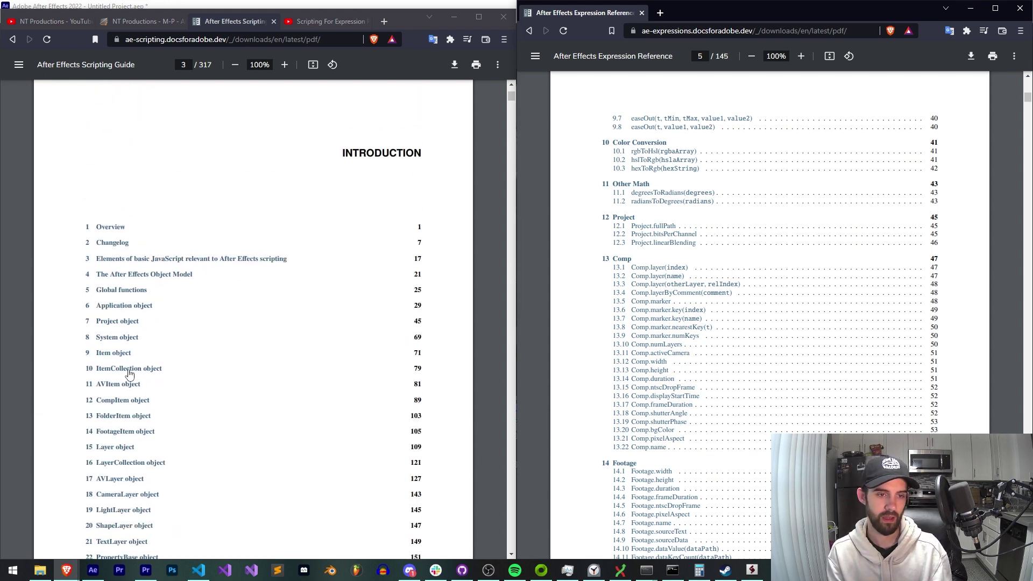
left_click(127, 407)
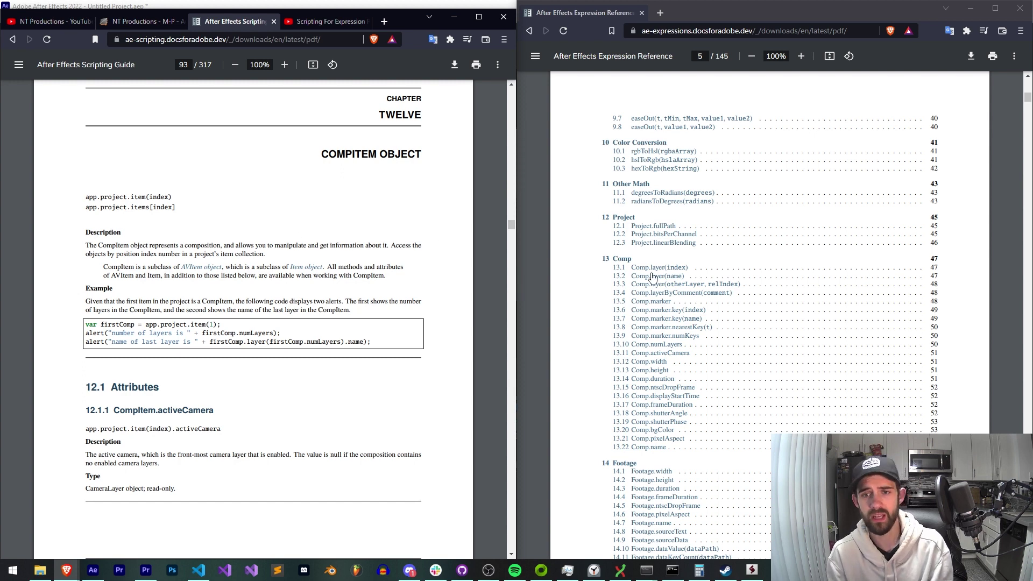
- Jump to the Expression Reference's Comp chapter and highlight thisComp in the layer(3) example
left_click(623, 258)
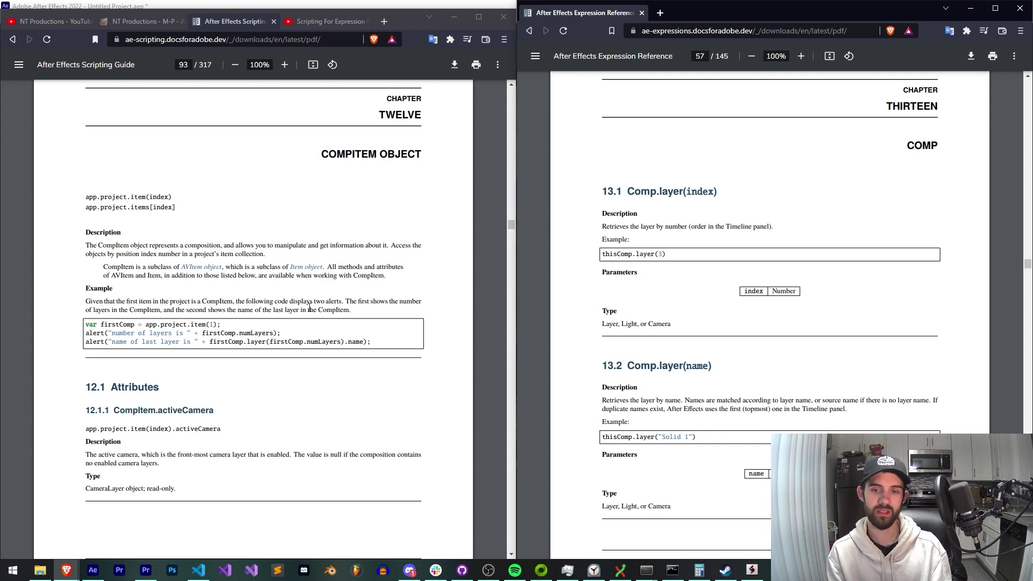
scroll(311, 308, "down", 3)
scroll(310, 309, "up", 3)
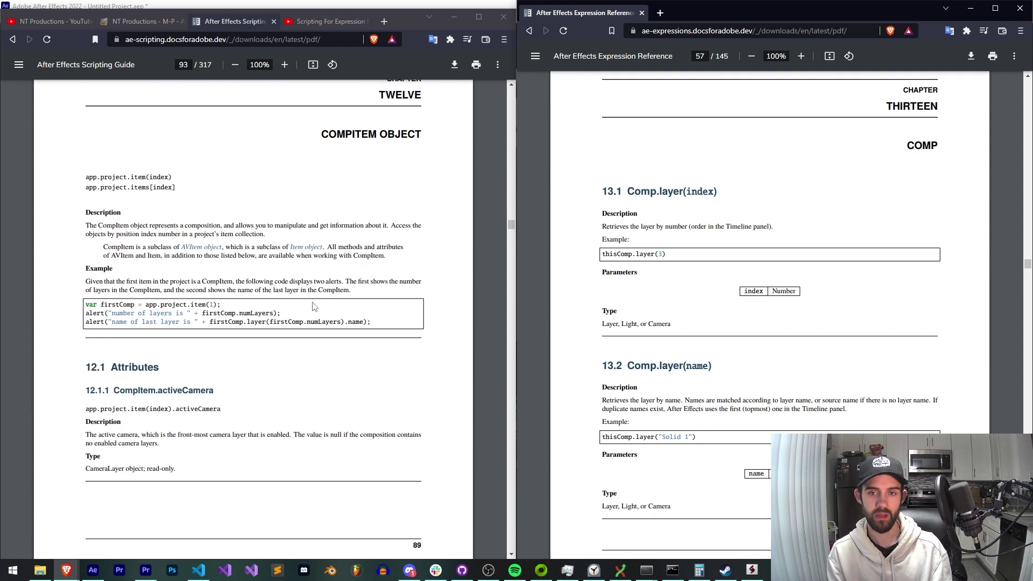
left_click_drag(606, 256, 655, 244)
left_click(644, 245)
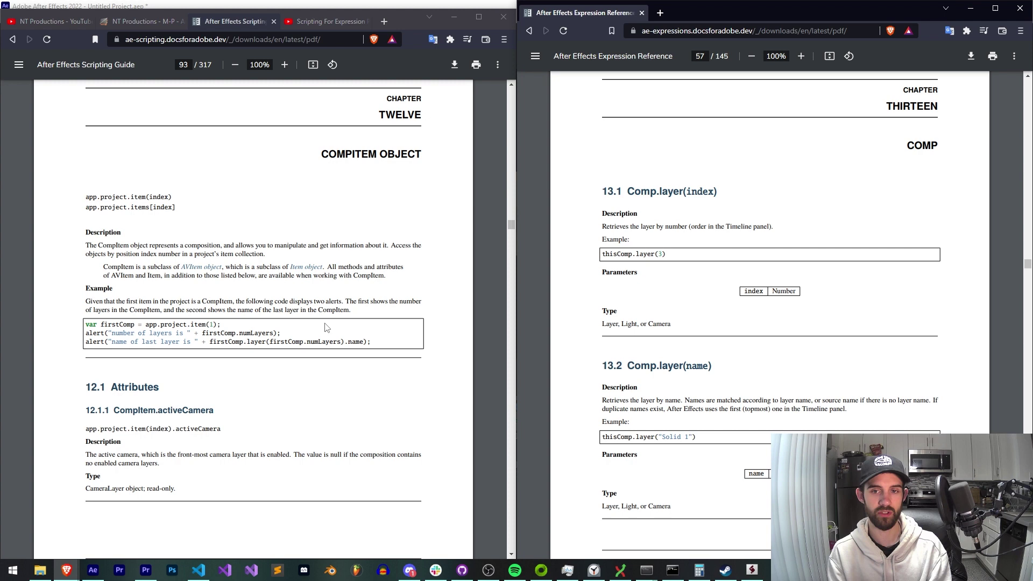
scroll(326, 328, "down", 10)
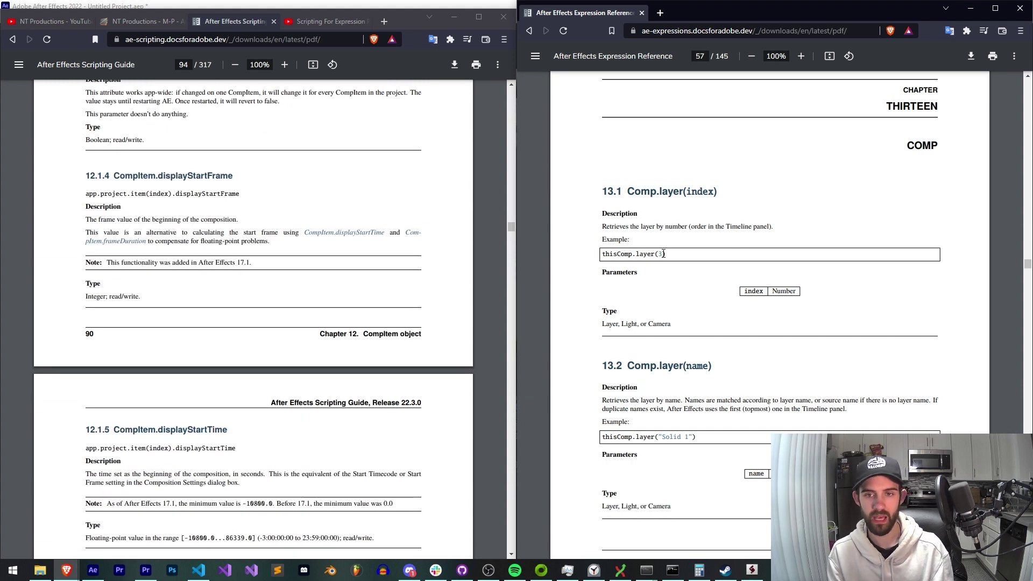
double_click(610, 255)
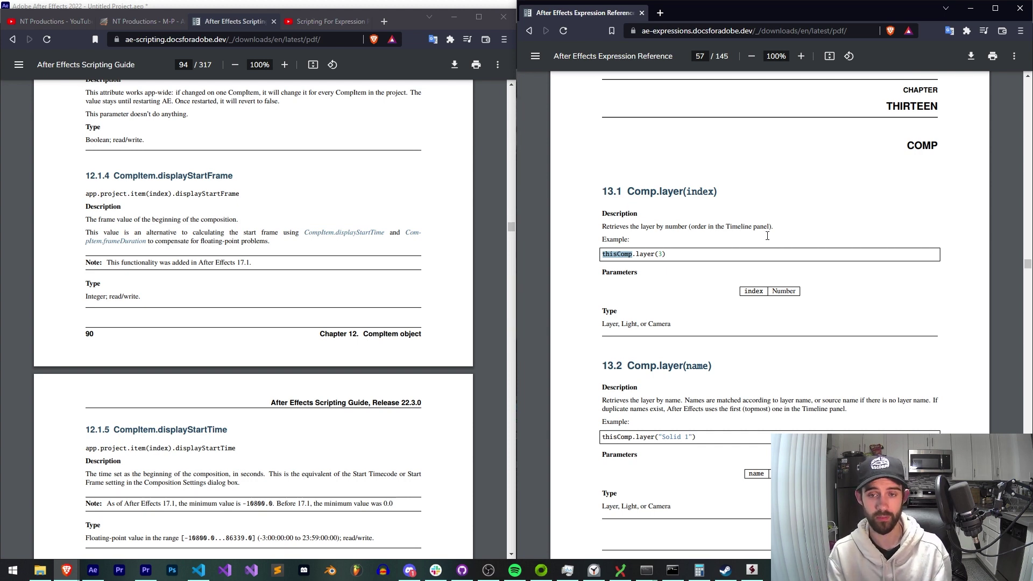
- Highlight thisComp, the name parameter and the 3 in the Comp.layer examples
left_click_drag(630, 226, 640, 220)
double_click(621, 253)
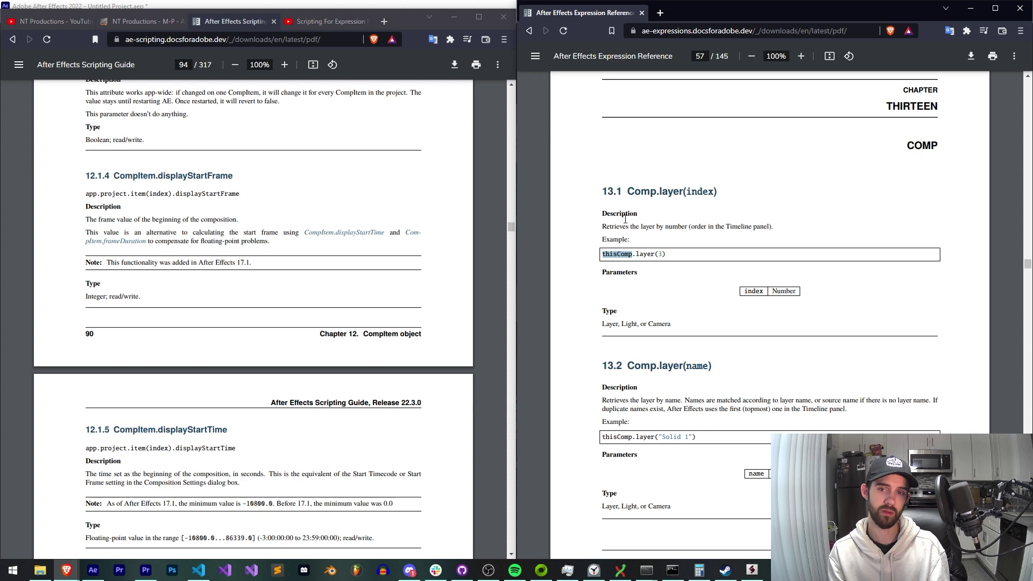
scroll(613, 256, "down", 10)
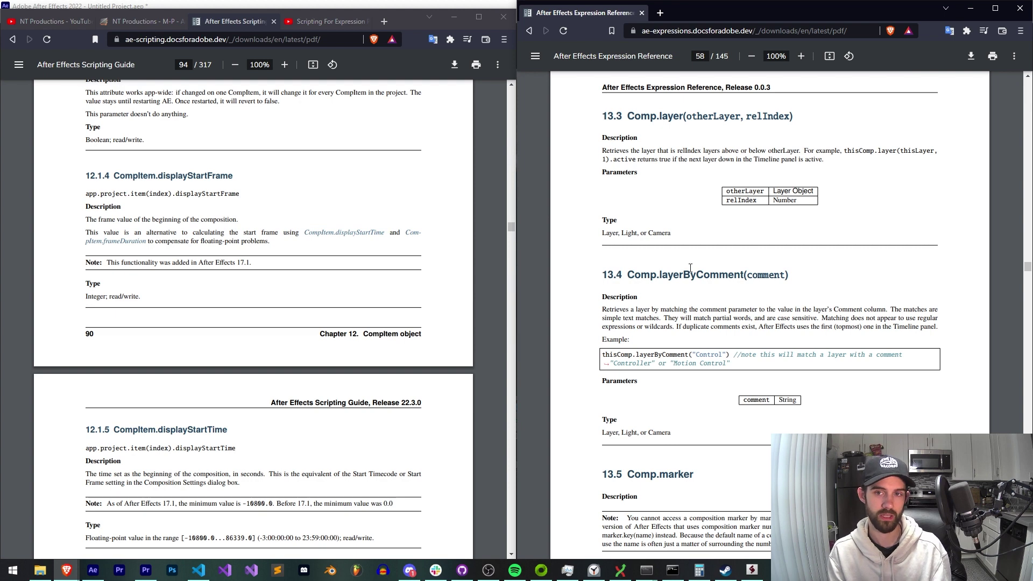
scroll(690, 268, "up", 8)
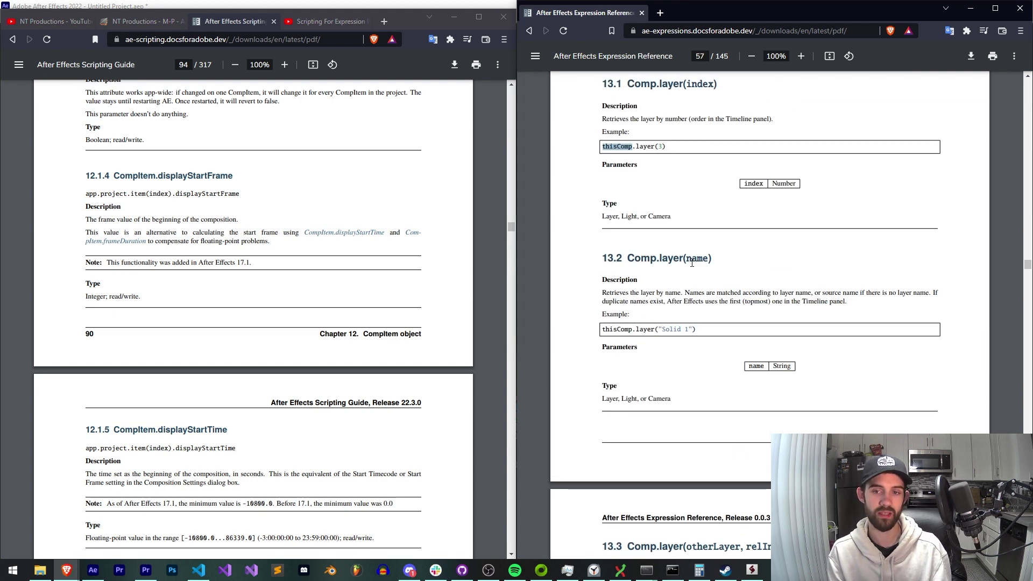
left_click_drag(686, 261, 708, 260)
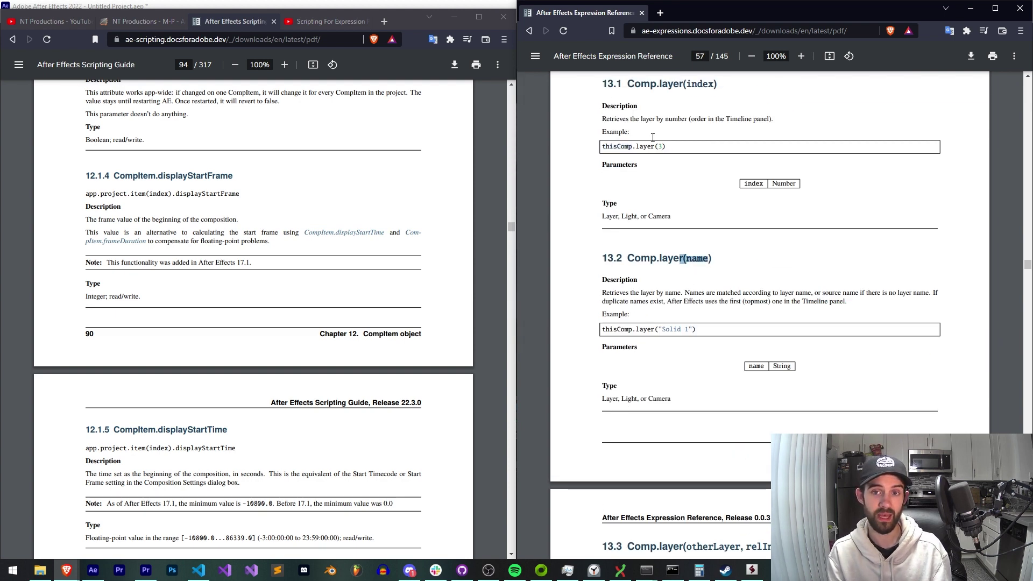
left_click_drag(656, 146, 666, 147)
- Scroll the Scripting Guide and Expression Reference through the CompItem and Comp attribute entries
left_click(212, 277)
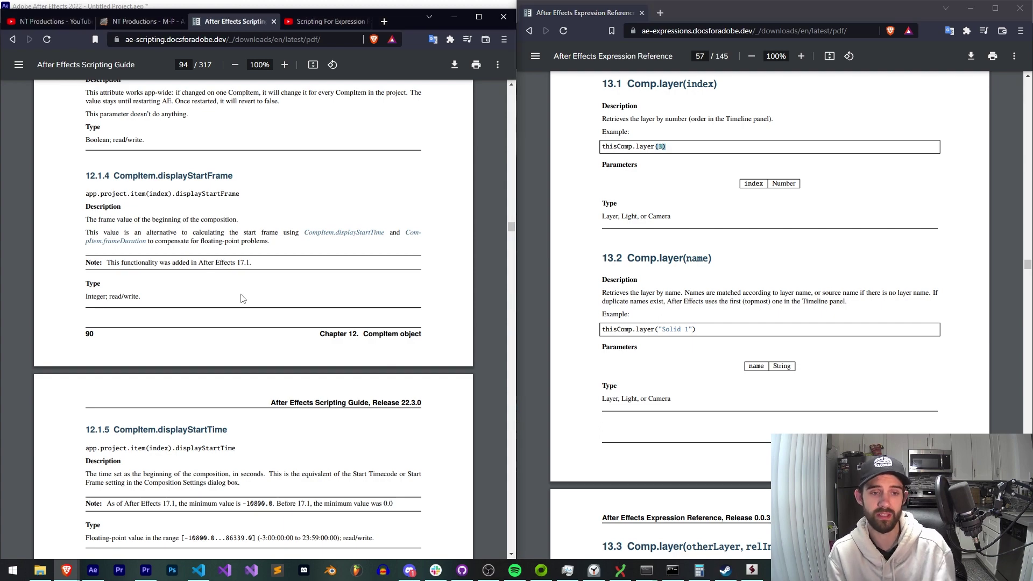
scroll(245, 274, "down", 7)
scroll(245, 278, "up", 13)
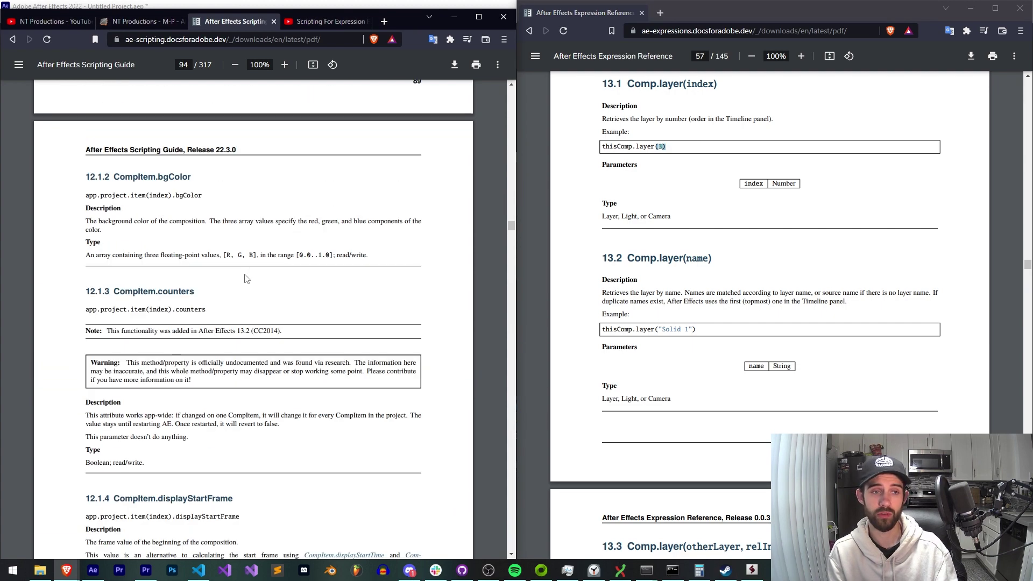
scroll(720, 391, "down", 18)
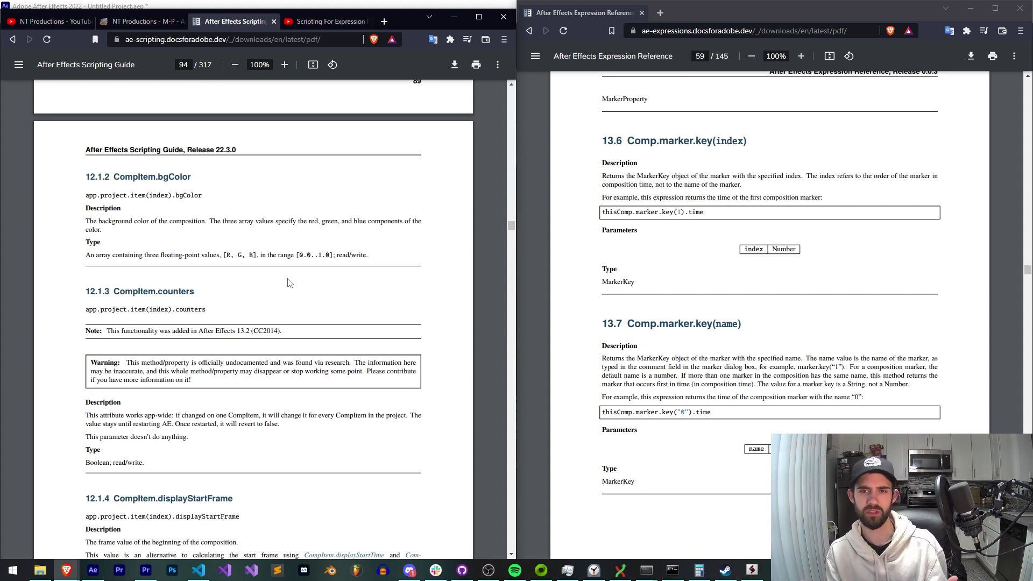
scroll(444, 274, "up", 1)
scroll(670, 362, "up", 4)
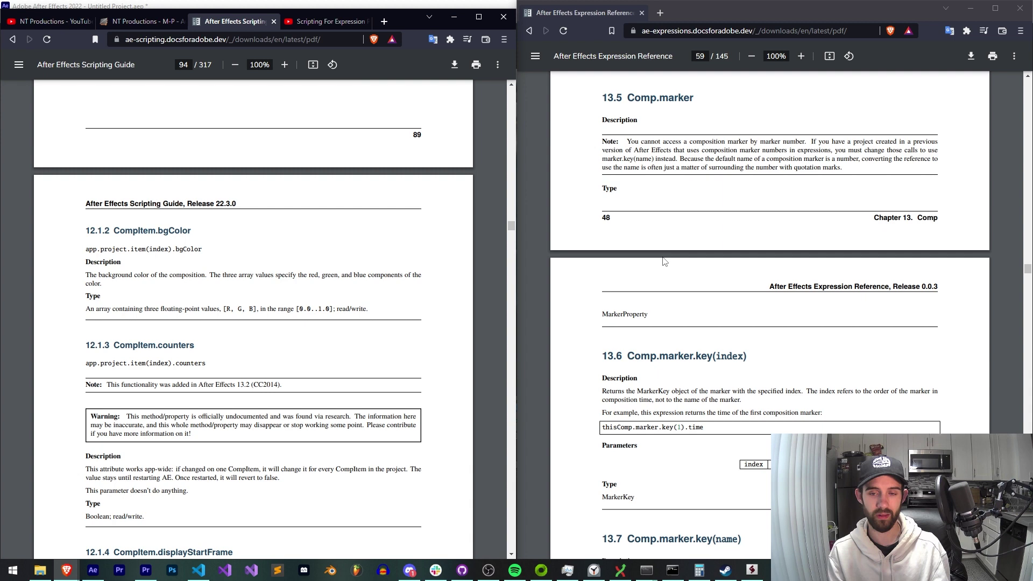
scroll(664, 262, "down", 13)
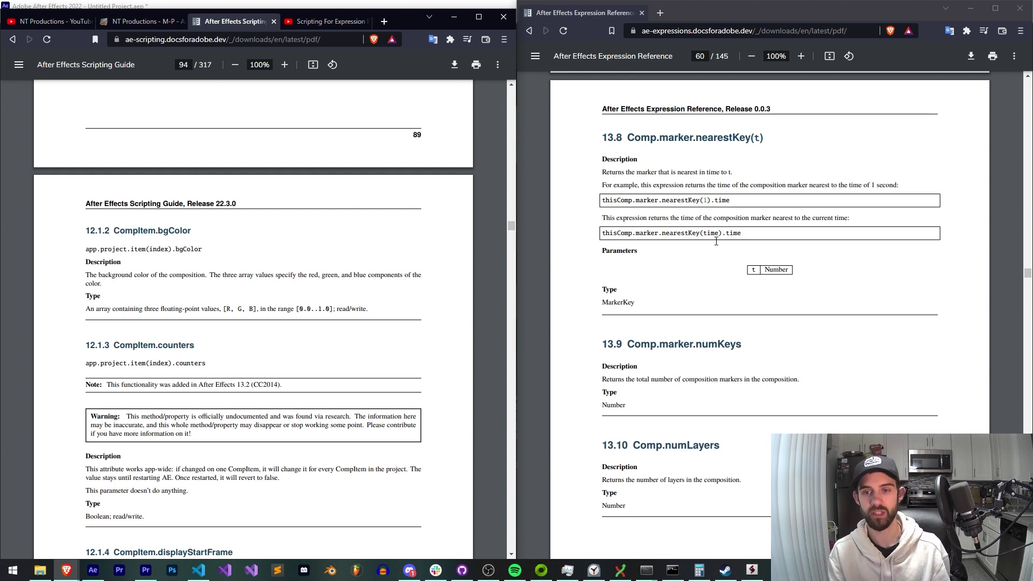
scroll(706, 328, "down", 12)
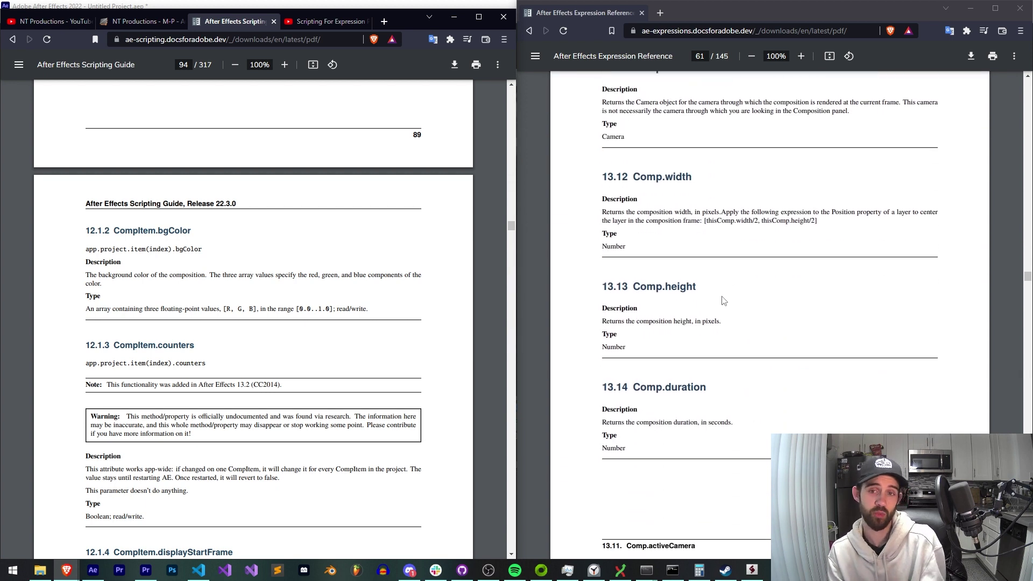
scroll(699, 278, "up", 1)
- Highlight Comp.width, then the word duration in Comp.duration, and refocus the Scripting Guide
left_click_drag(635, 232, 711, 237)
left_click(711, 236)
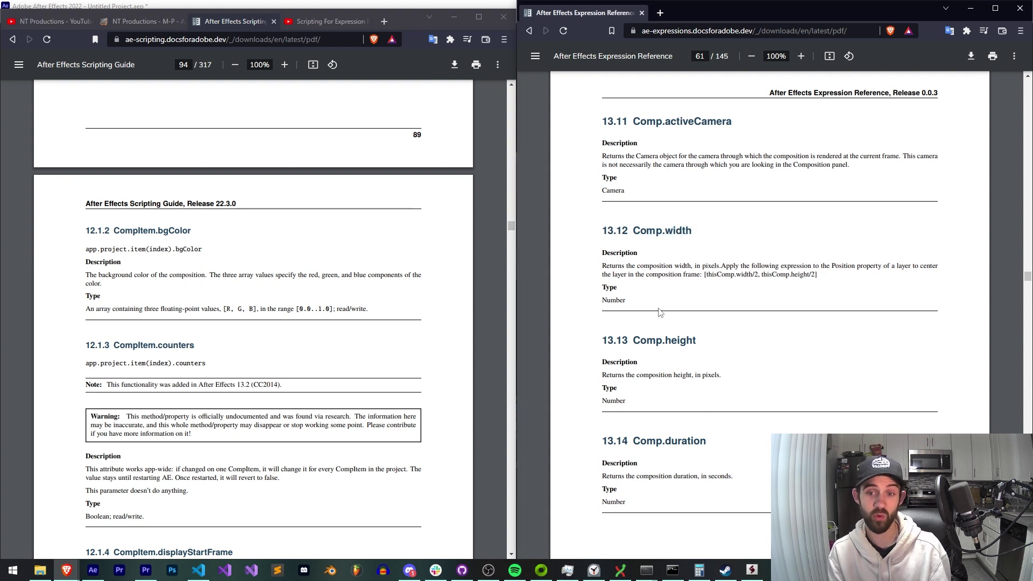
double_click(683, 438)
left_click(247, 344)
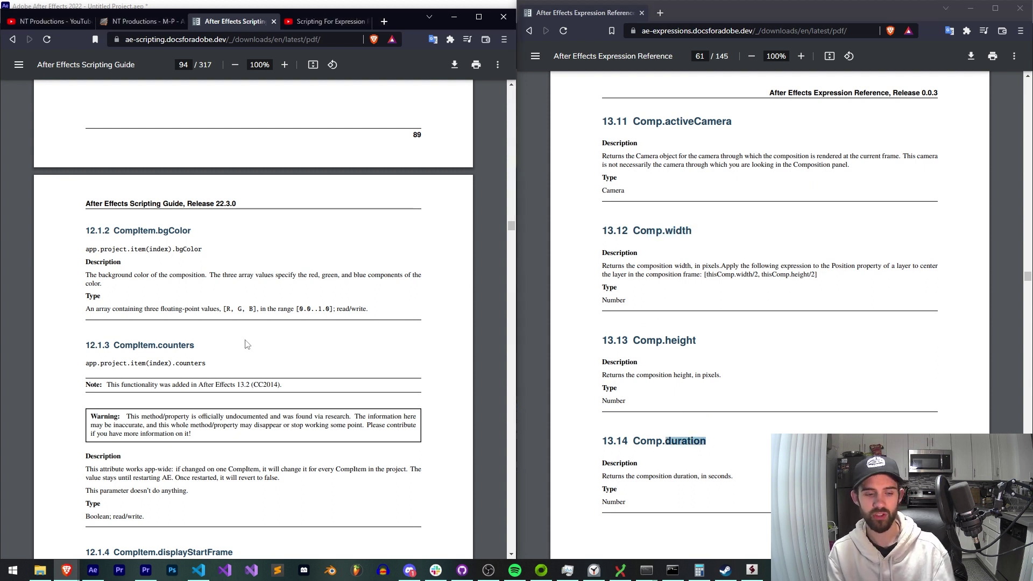
- Search the Scripting Guide for .duration, stepping to AVItem.duration on page 85 and highlighting it
key("ctrl+f")
type(".uderatio")
key("ctrl+a")
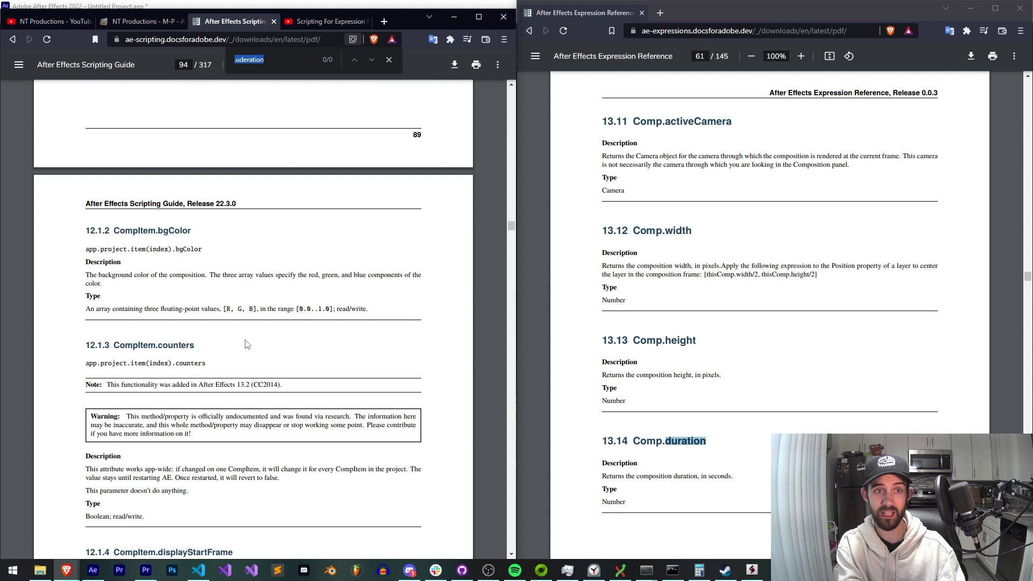
type(".duratio")
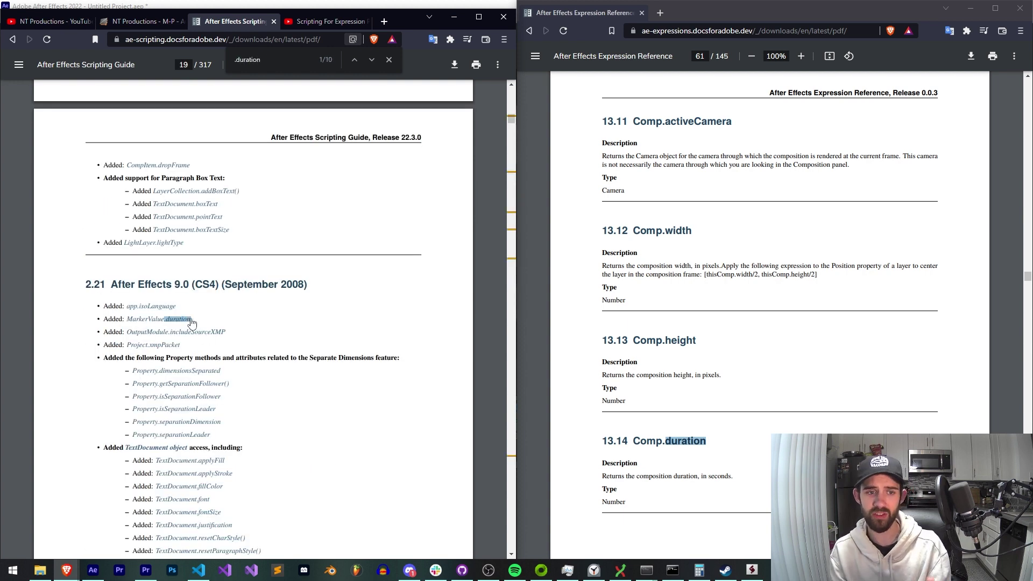
type("n")
left_click(376, 63)
left_click(372, 62)
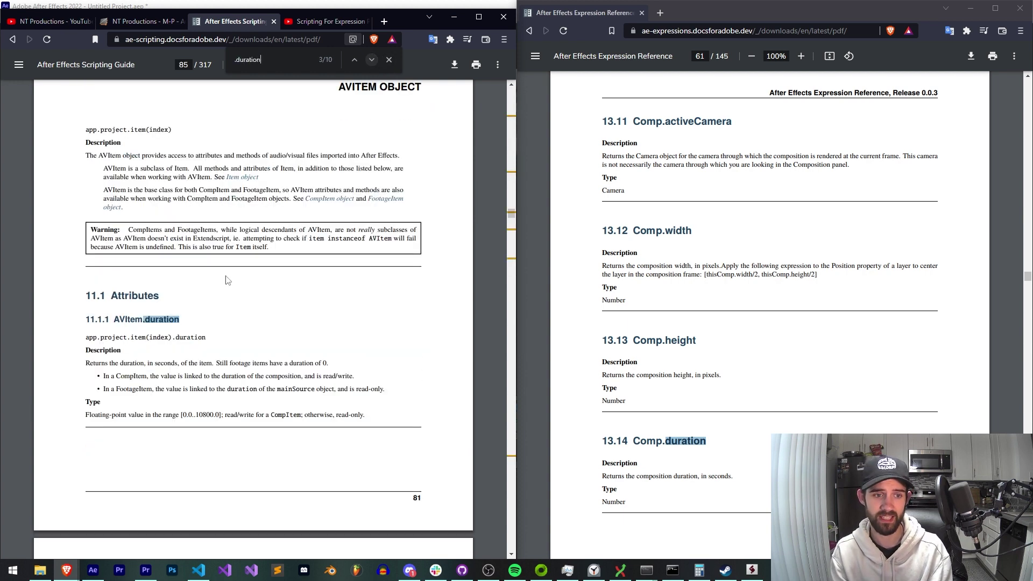
left_click_drag(173, 338, 200, 336)
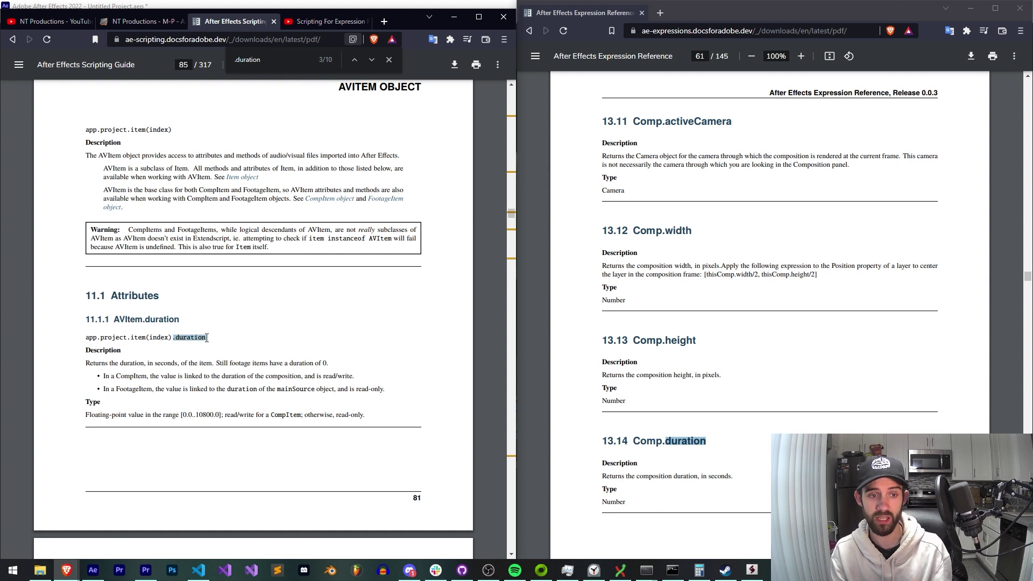
left_click_drag(657, 343, 695, 340)
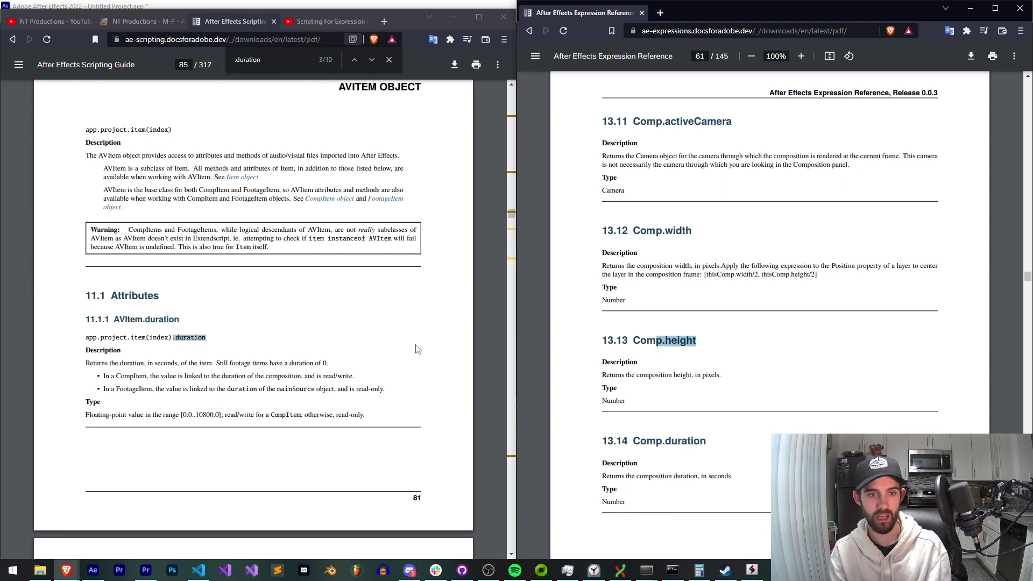
- Add the line var rect = sourceRectAtTime(); below wiggle(2, 20) in the Position expression and select it
left_click(93, 571)
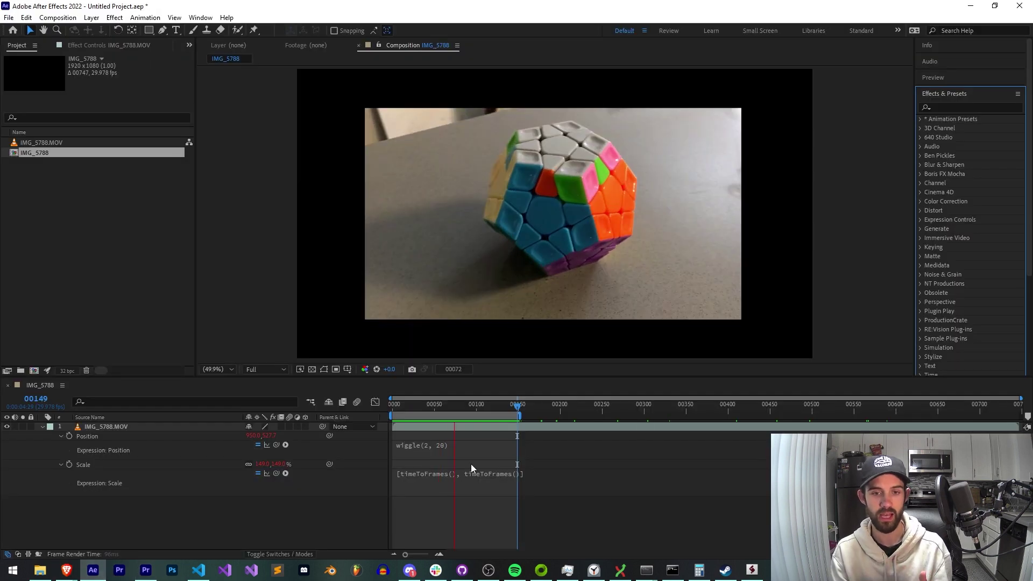
left_click(467, 452)
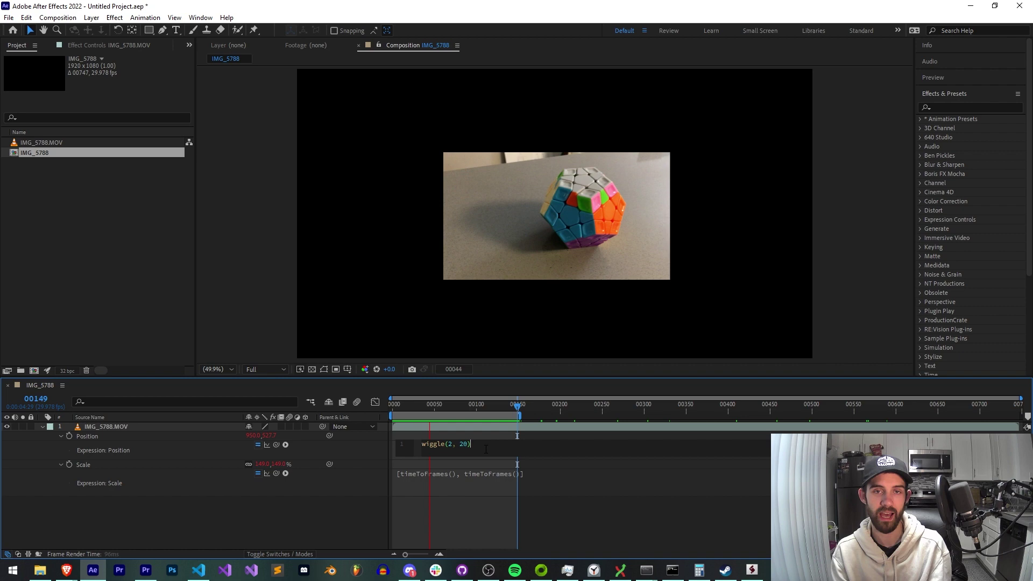
key("Return")
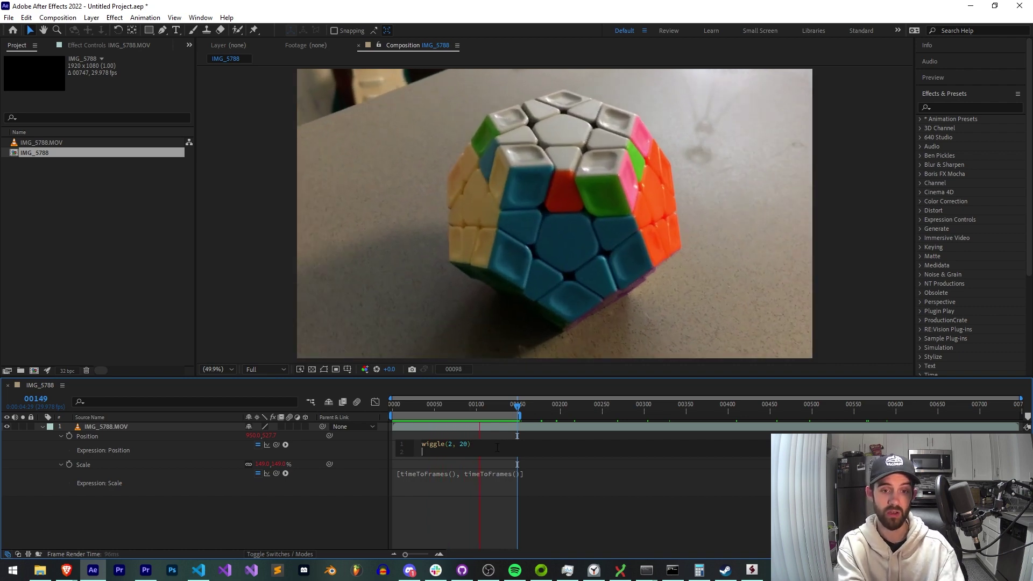
type("var rect = ")
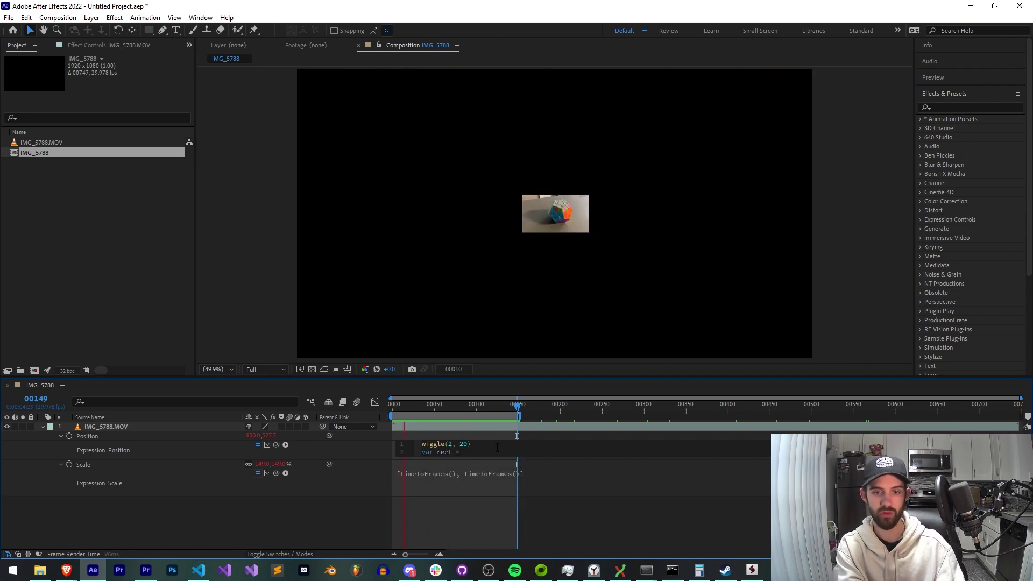
type("sourceRectAtTime()")
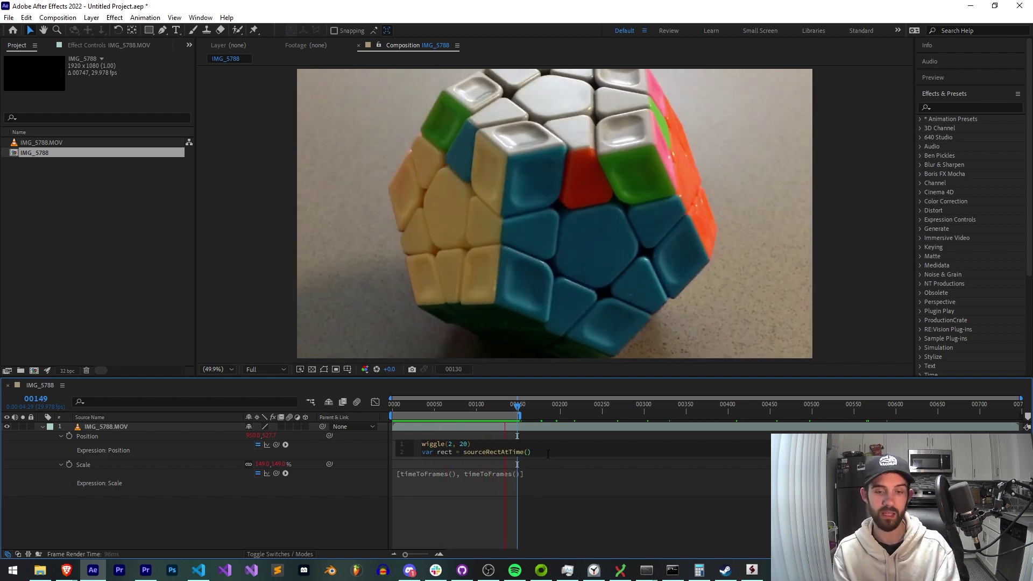
type(";")
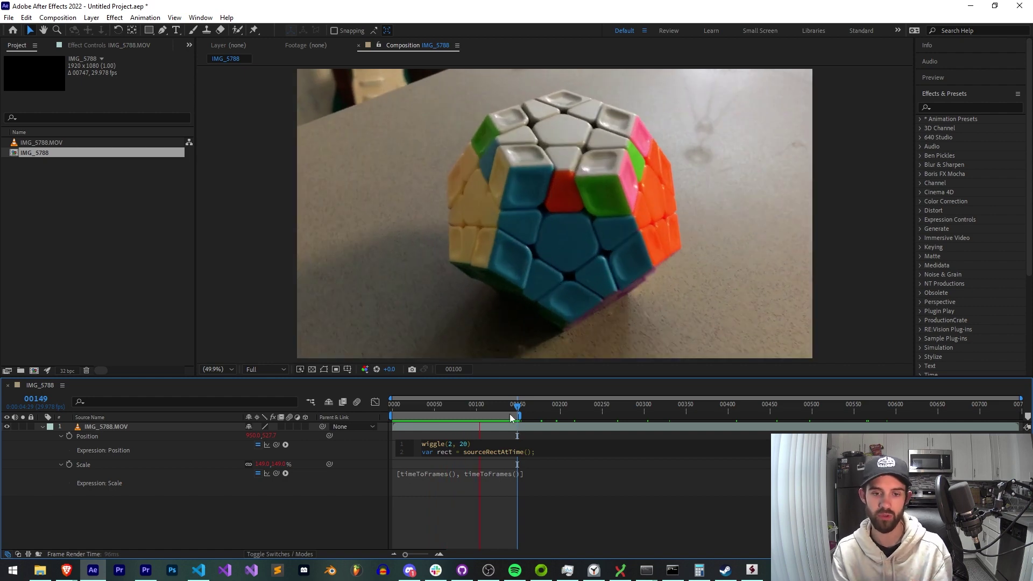
triple_click(542, 450)
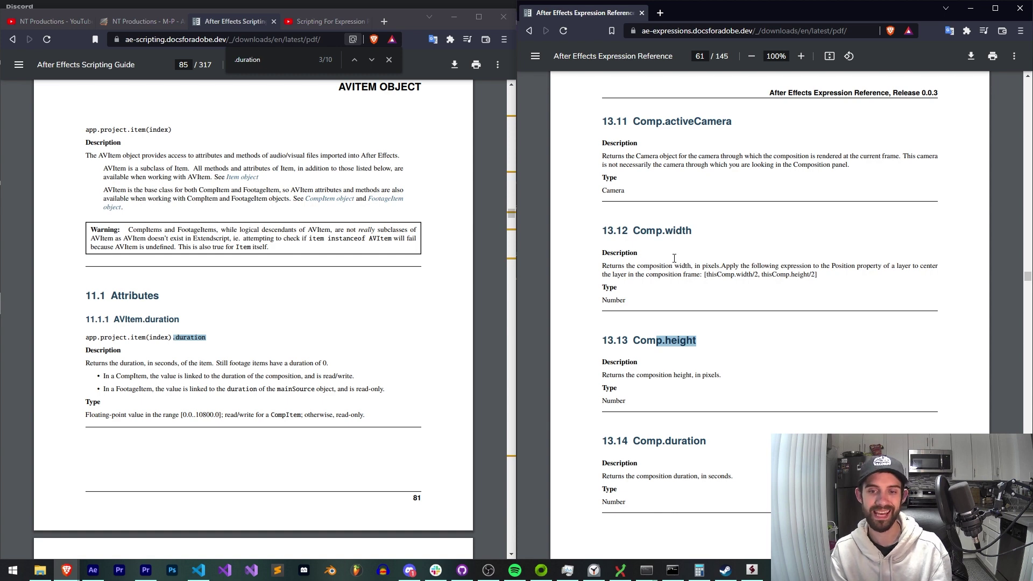
- Scroll the Expression Reference to page 62's Comp entries, then Alt+Tab back to After Effects
scroll(682, 248, "down", 5)
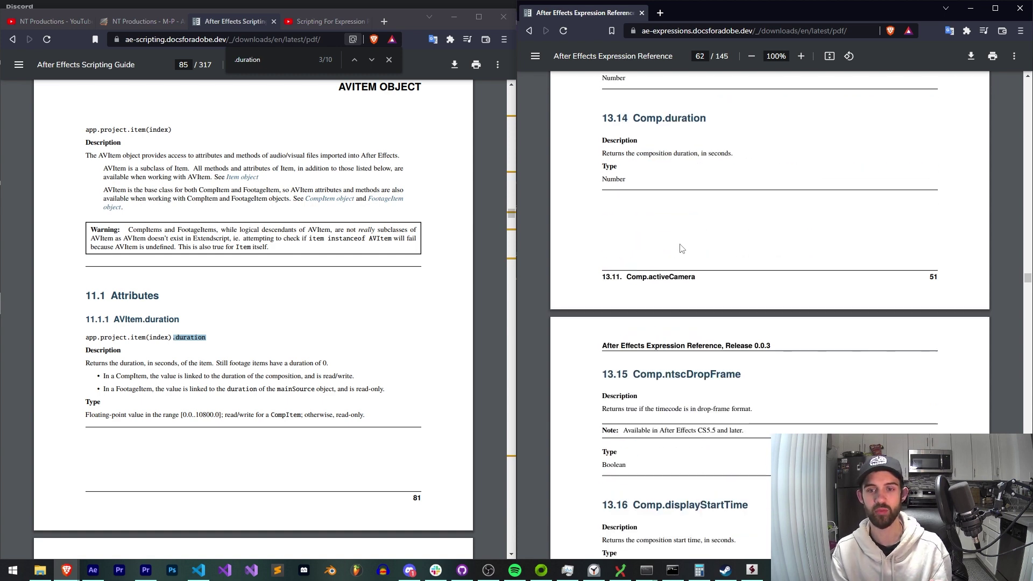
scroll(681, 266, "down", 5)
scroll(673, 262, "up", 2)
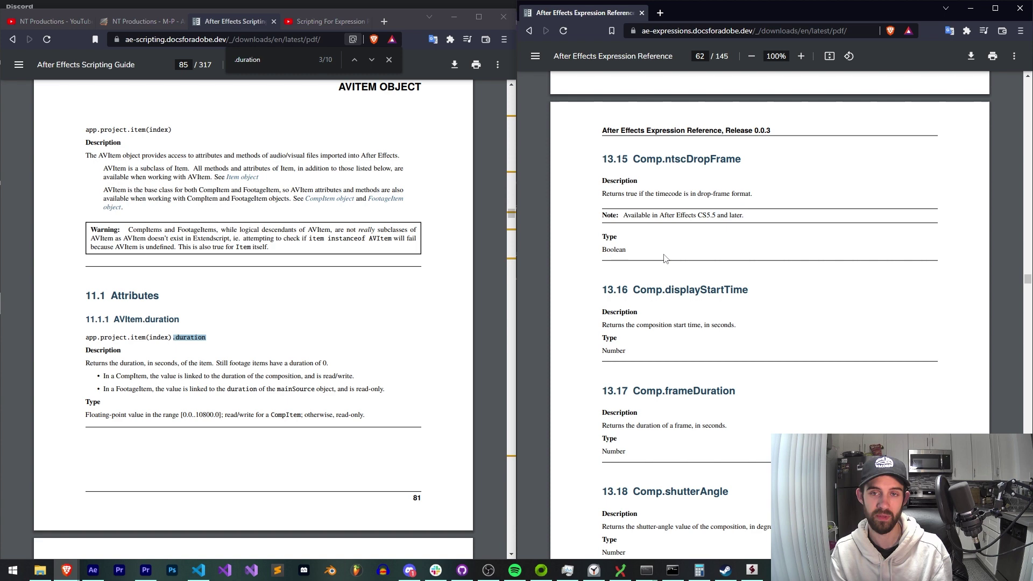
key("alt+Tab")
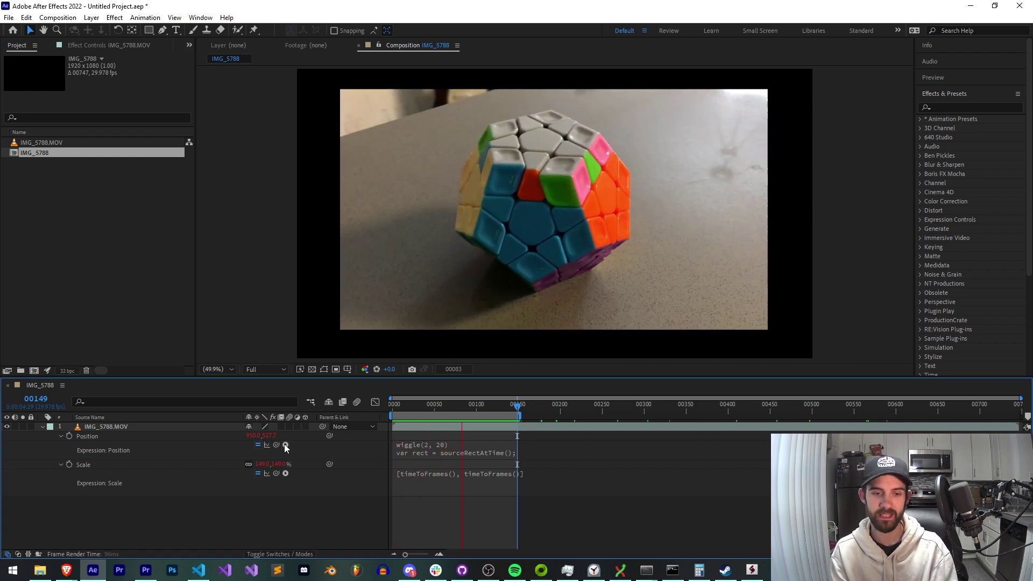
left_click(285, 446)
mouse_move(345, 213)
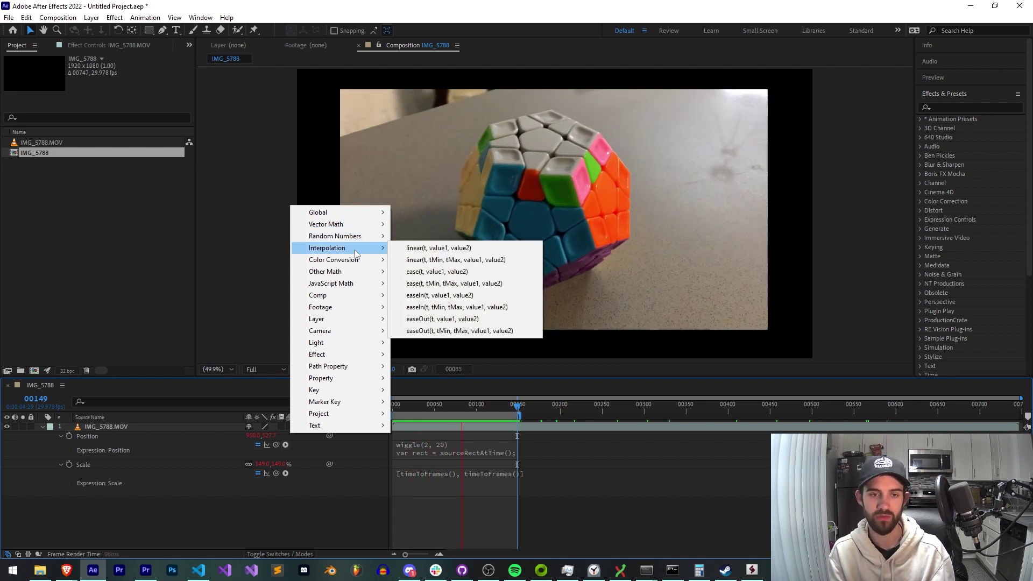
mouse_move(368, 266)
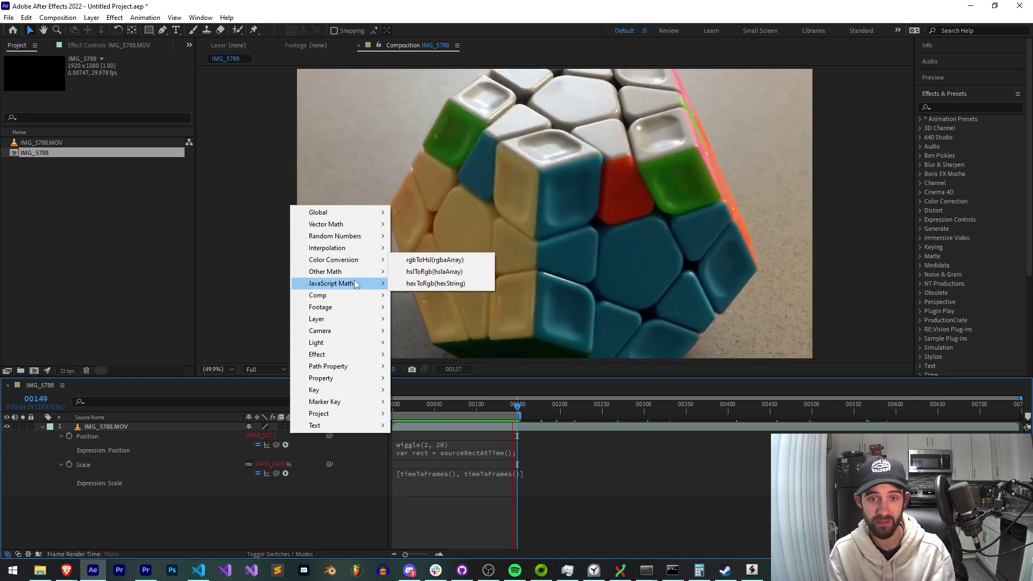
mouse_move(347, 308)
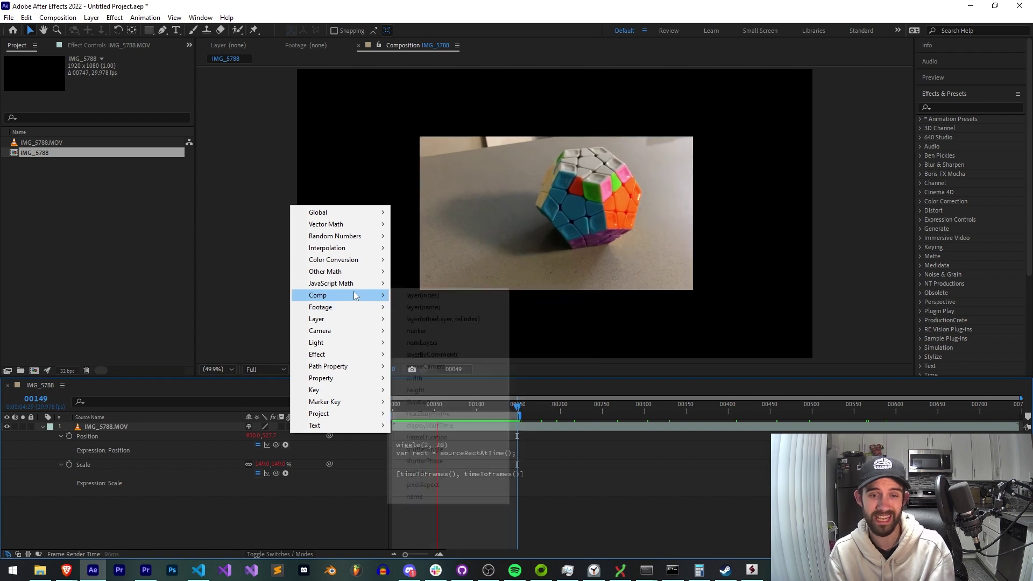
mouse_move(354, 291)
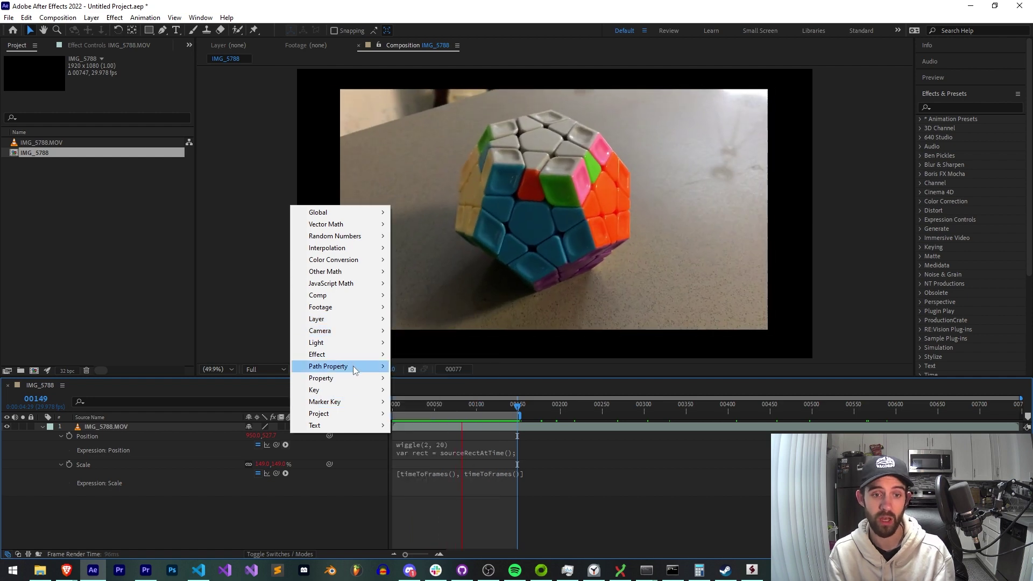
mouse_move(352, 371)
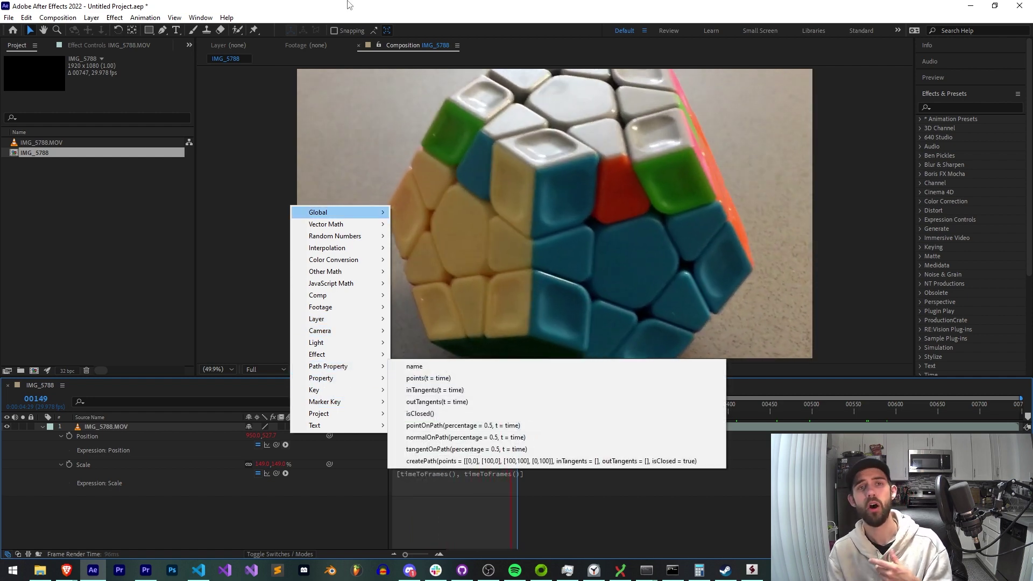
mouse_move(381, 347)
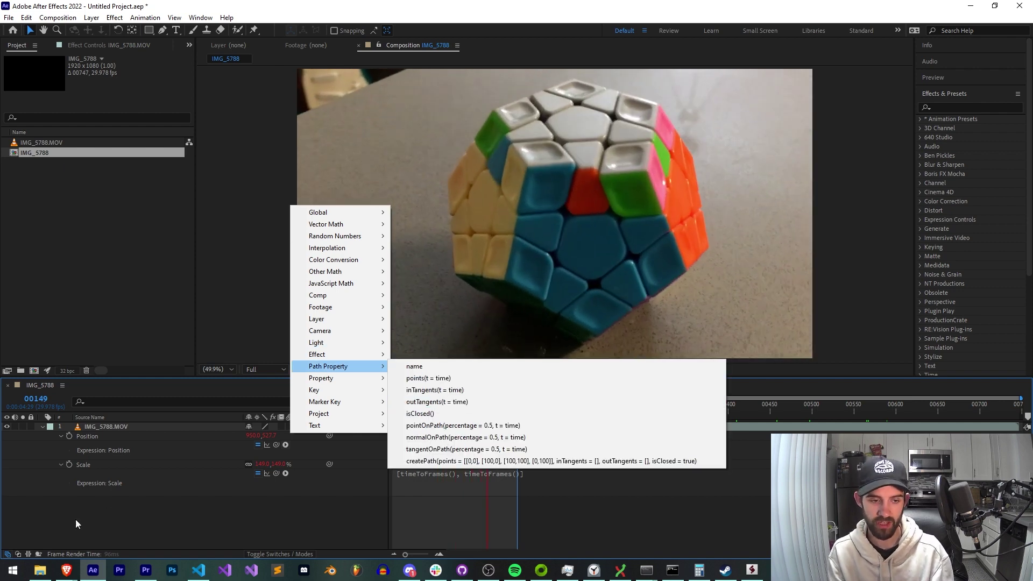
left_click(66, 570)
left_click(92, 519)
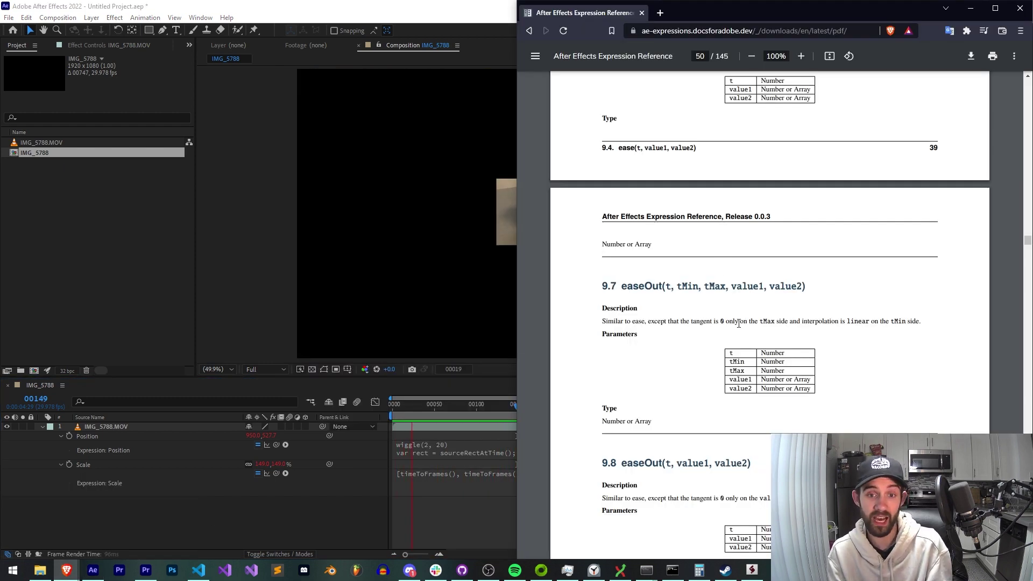
key("alt+Tab")
left_click(285, 445)
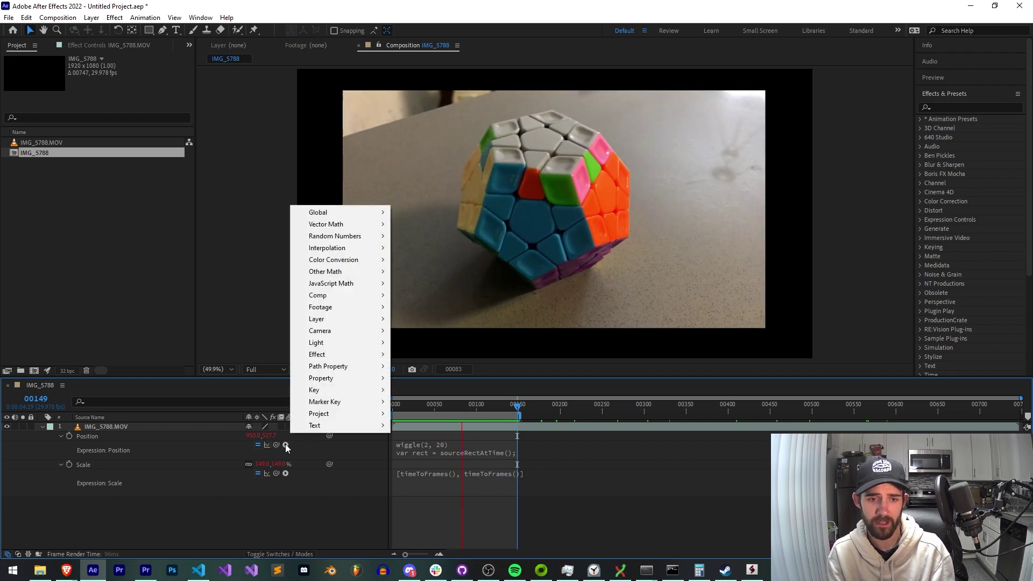
mouse_move(326, 404)
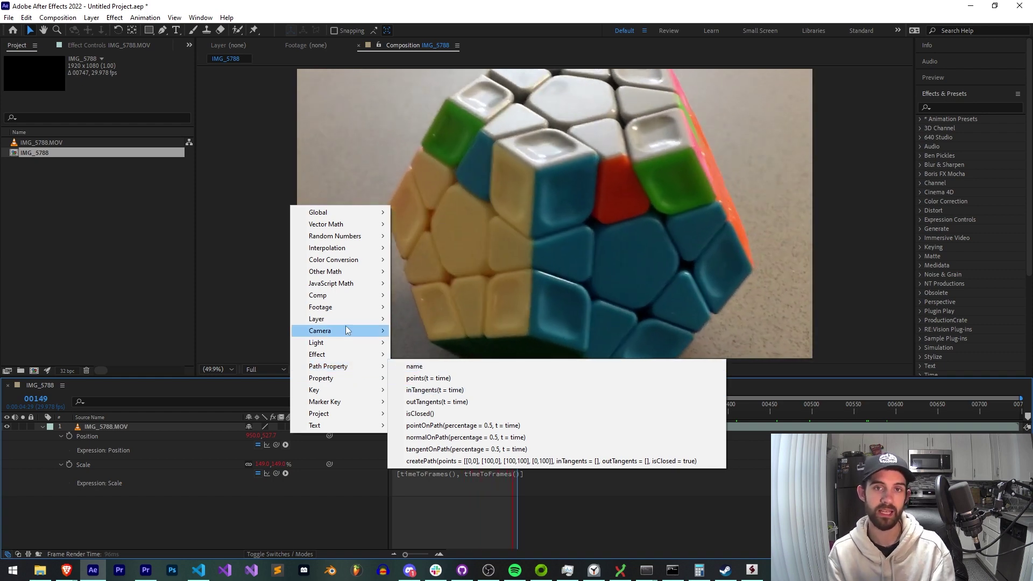
left_click(464, 455)
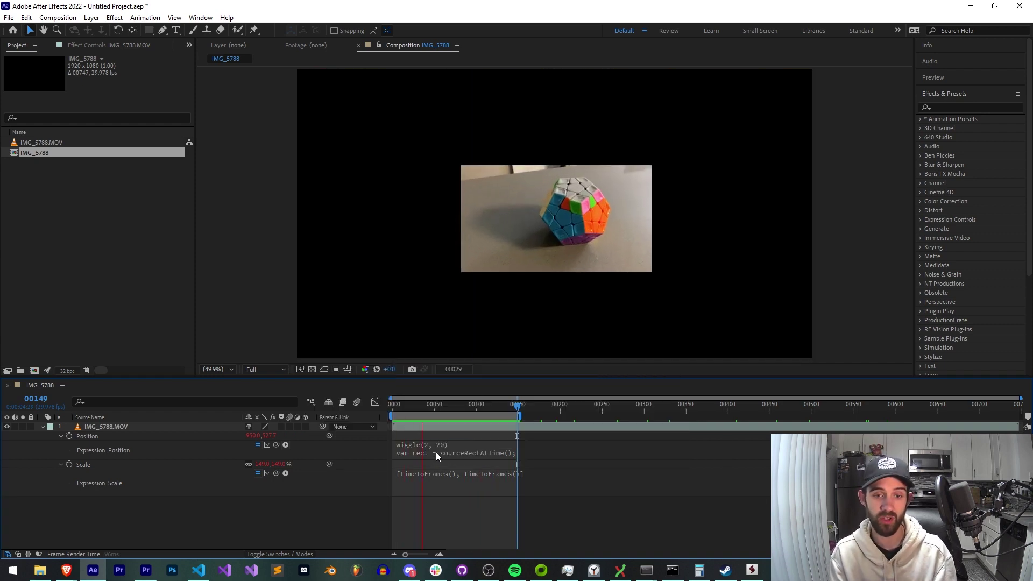
left_click(559, 450)
key("Return")
left_click(285, 445)
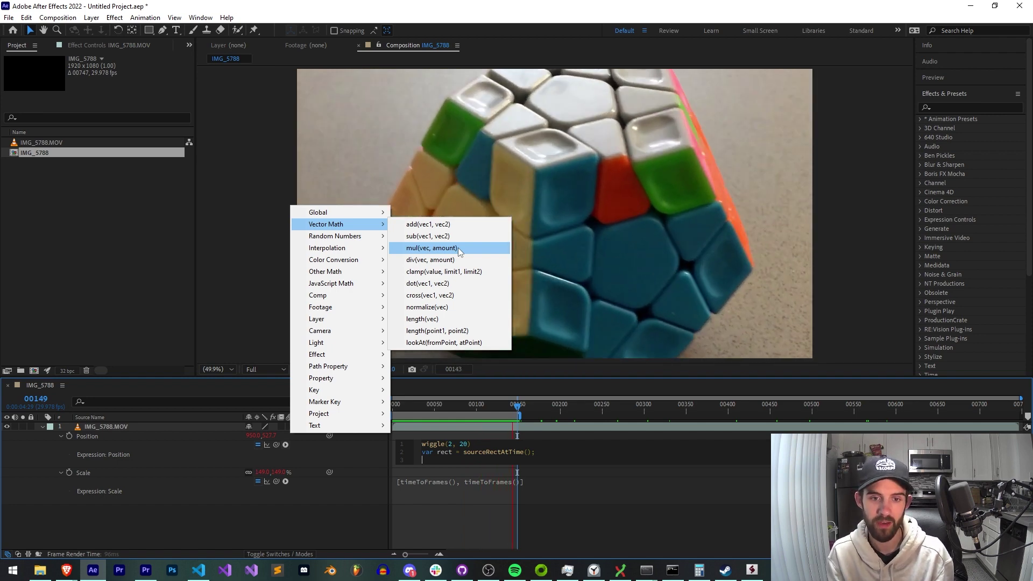
mouse_move(329, 239)
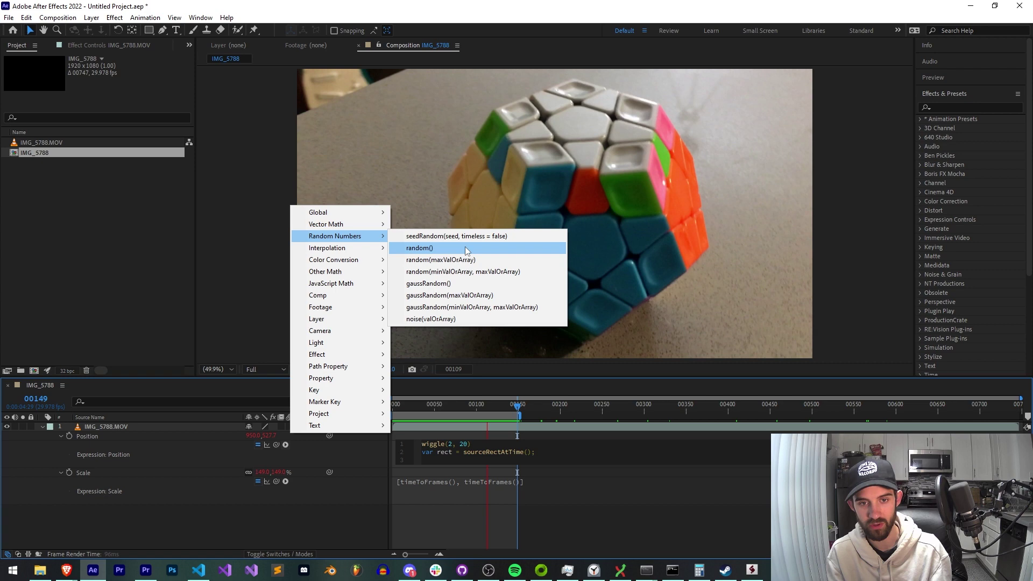
mouse_move(340, 288)
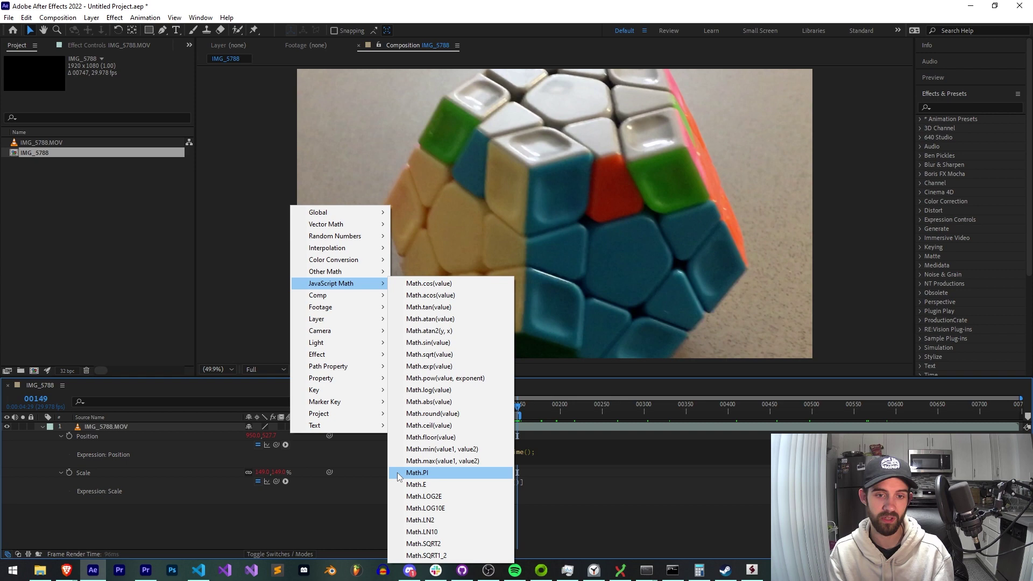
mouse_move(372, 296)
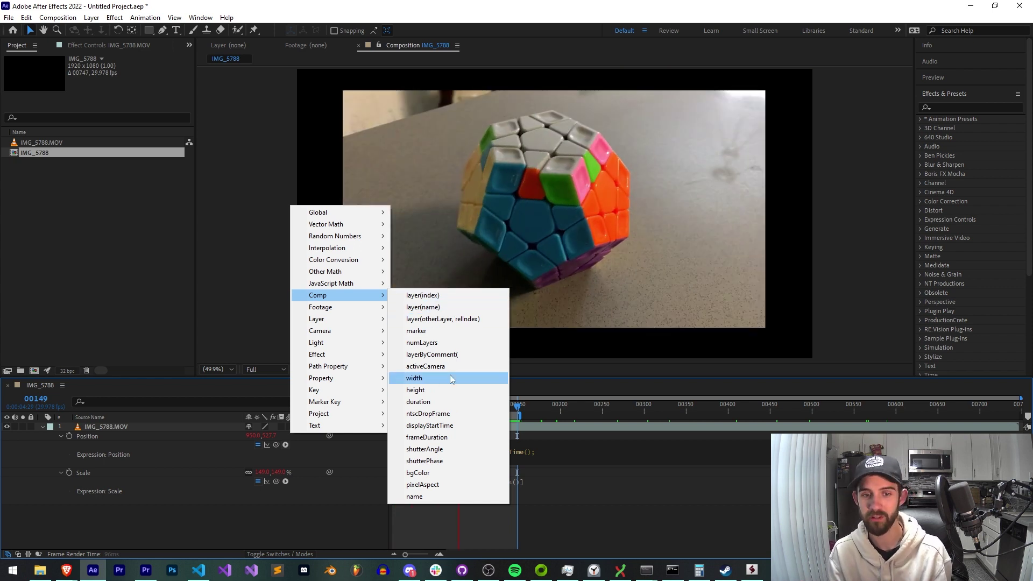
mouse_move(351, 320)
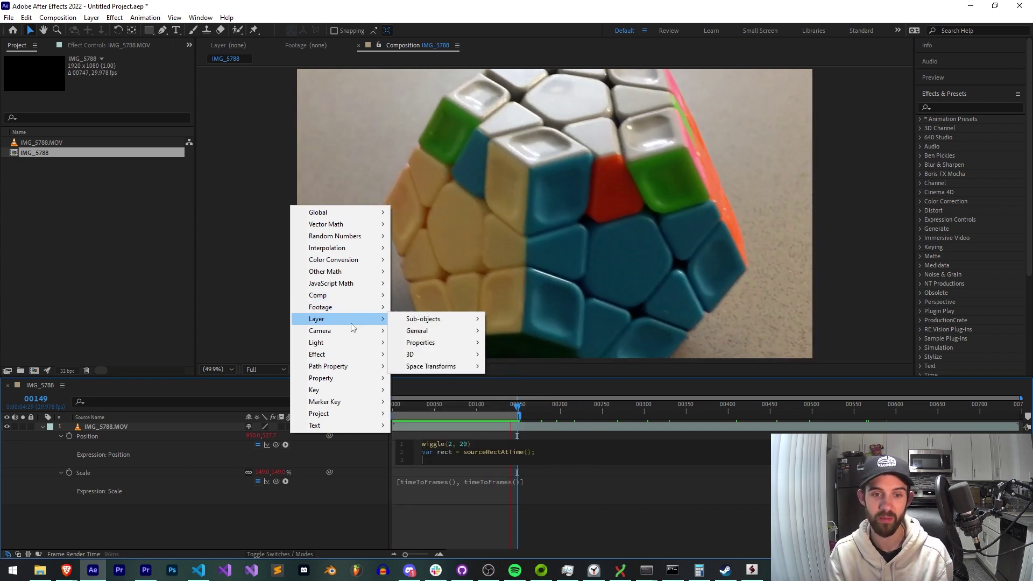
mouse_move(439, 332)
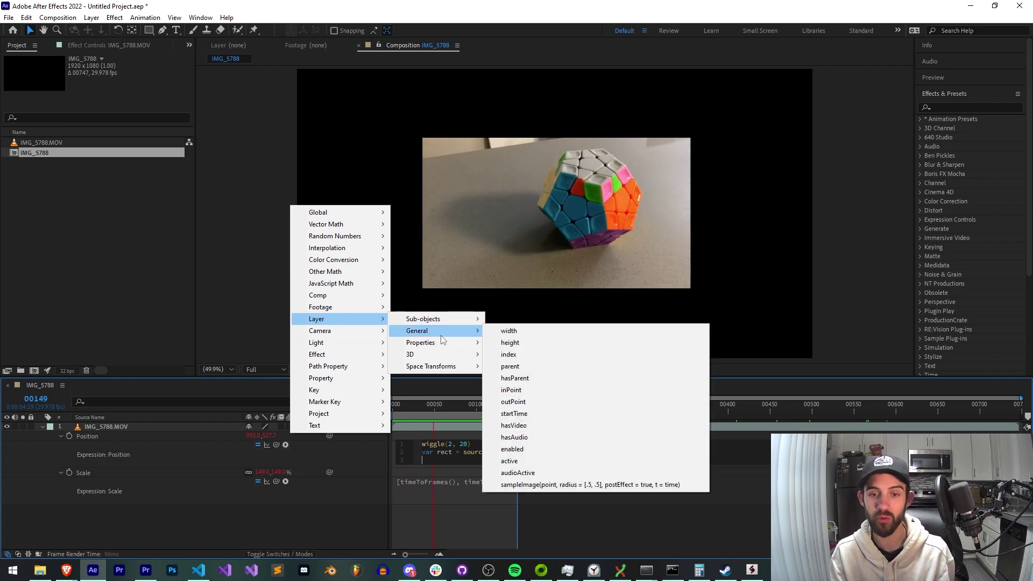
- Switch the Expressions Engine to Legacy ExtendScript in Project Settings, then bring the Scripting Guide forward
left_click(256, 383)
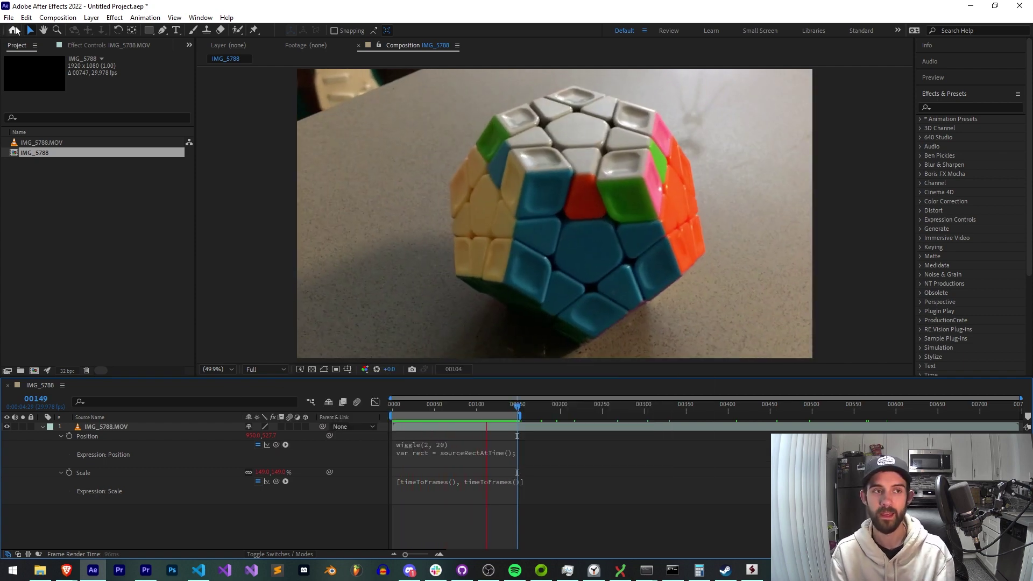
left_click(8, 17)
left_click(37, 422)
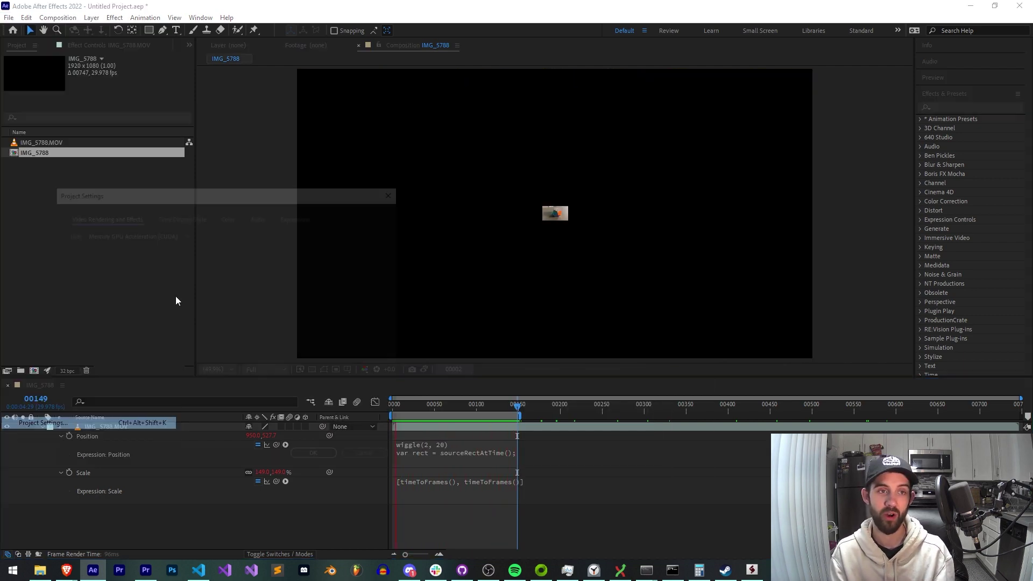
left_click(280, 215)
left_click(289, 232)
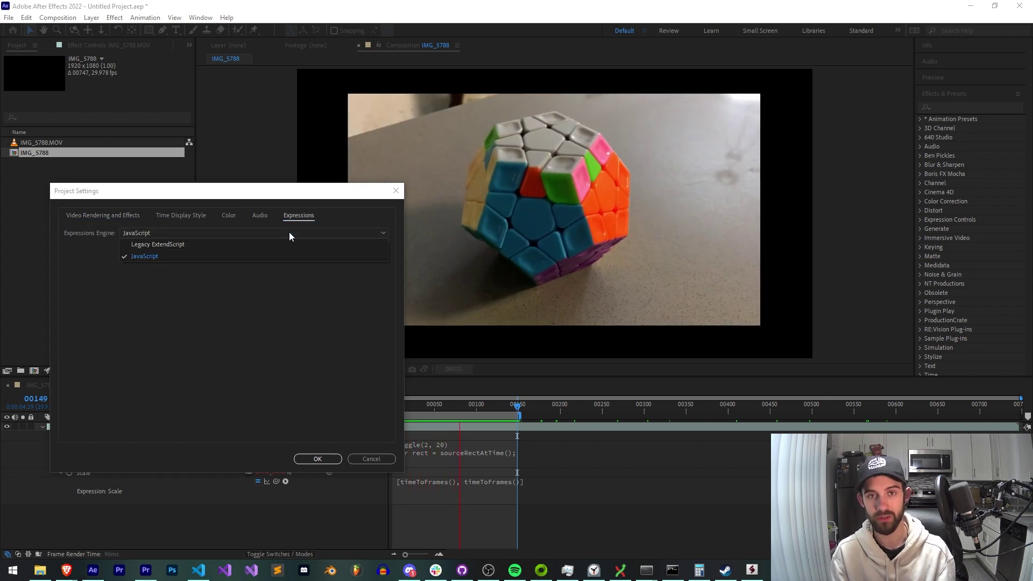
left_click(347, 235)
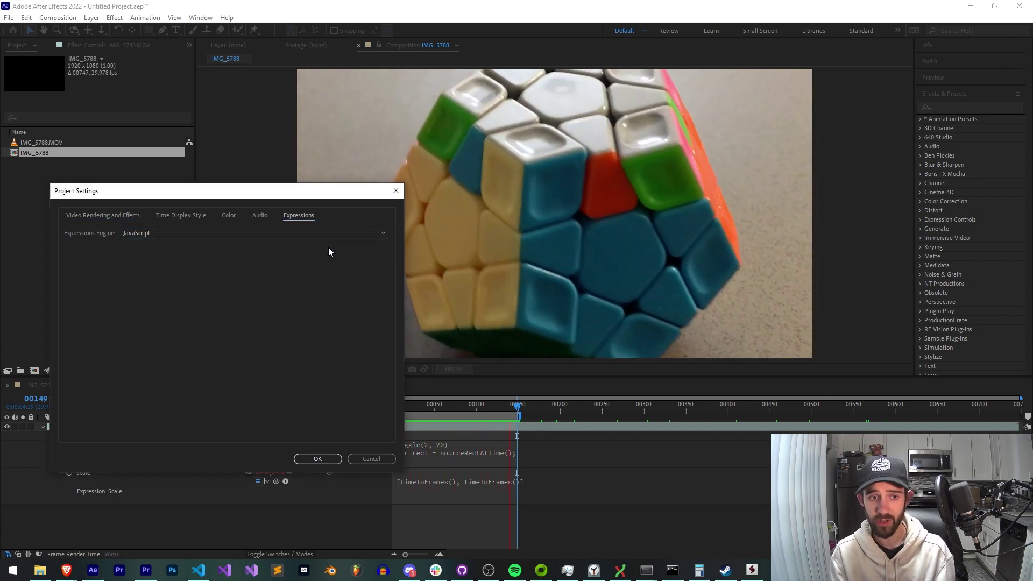
key("Up")
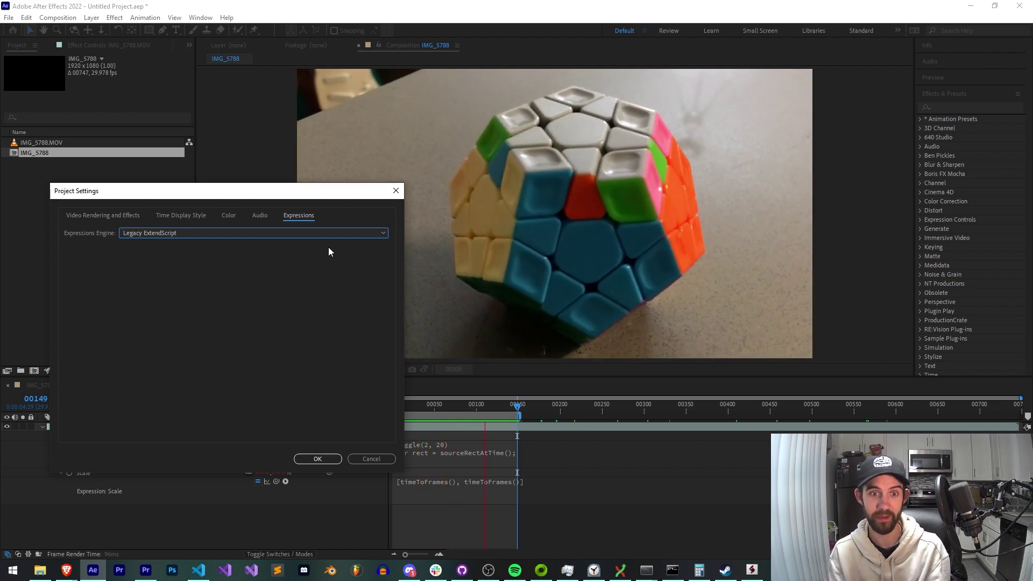
mouse_move(66, 571)
left_click(89, 530)
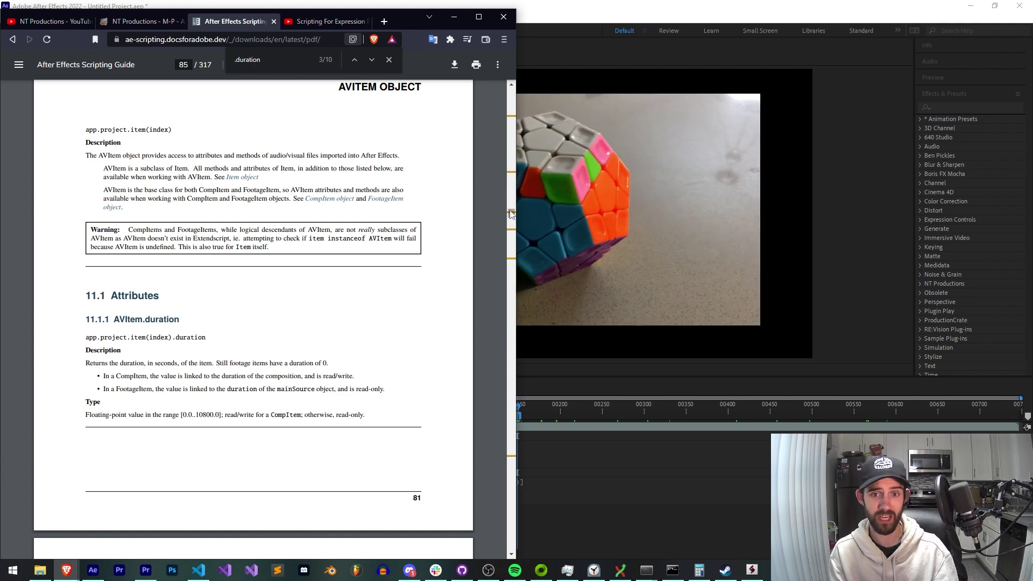
- Place the Expression Reference PDF beside the Scripting Guide and scroll to its easeOut entry
left_click_drag(511, 214, 512, 111)
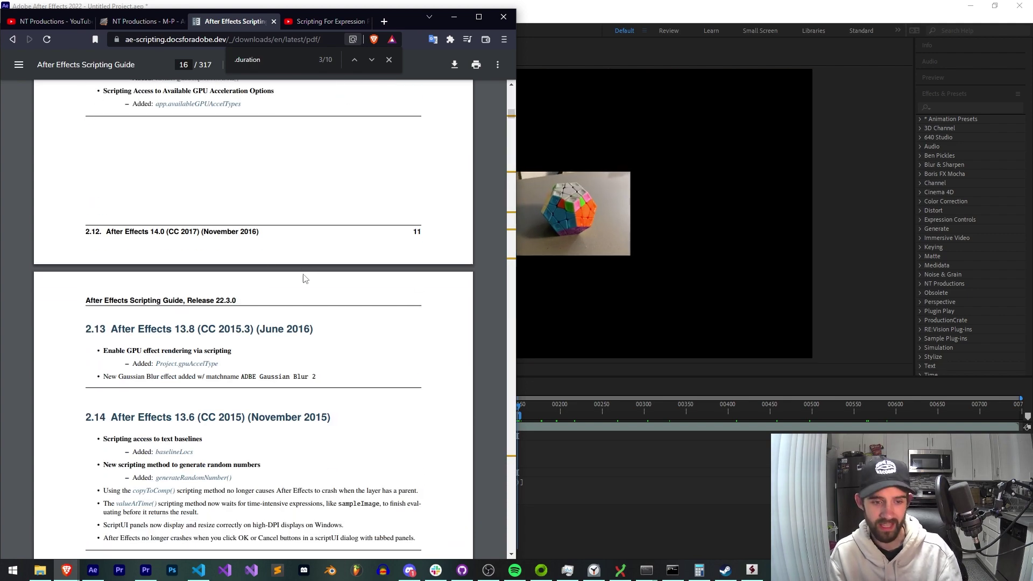
scroll(305, 279, "up", 20)
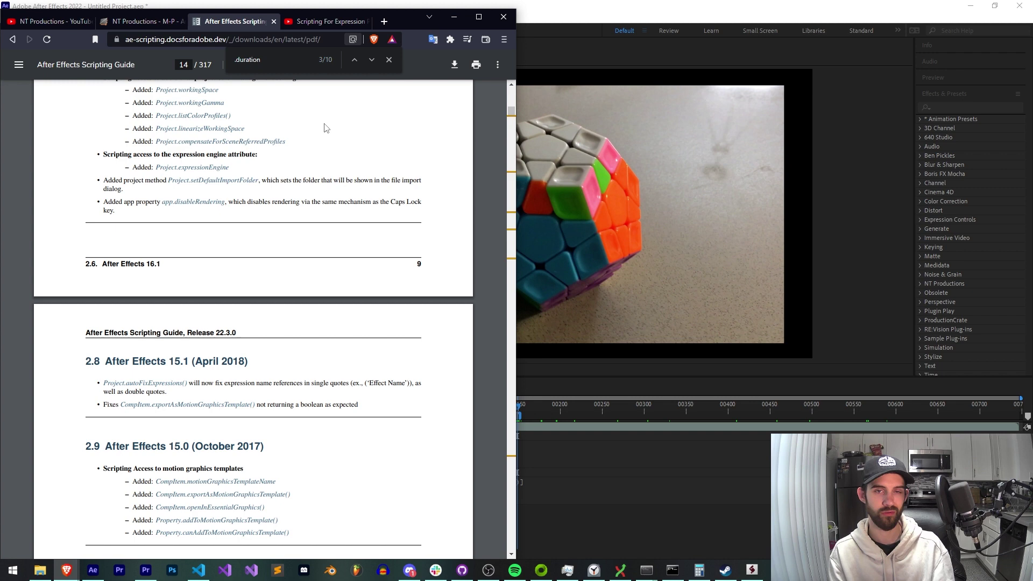
mouse_move(66, 570)
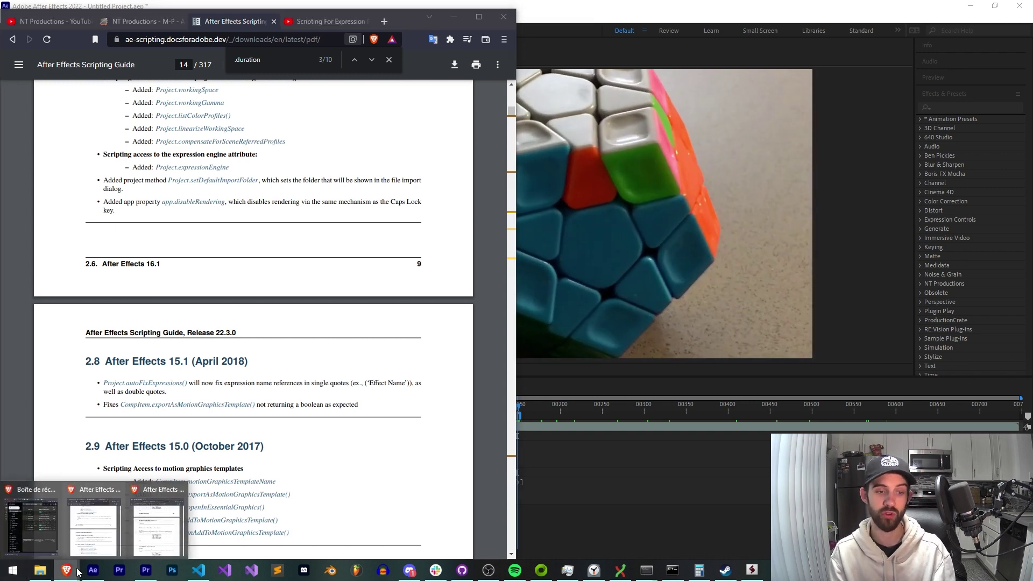
left_click(172, 522)
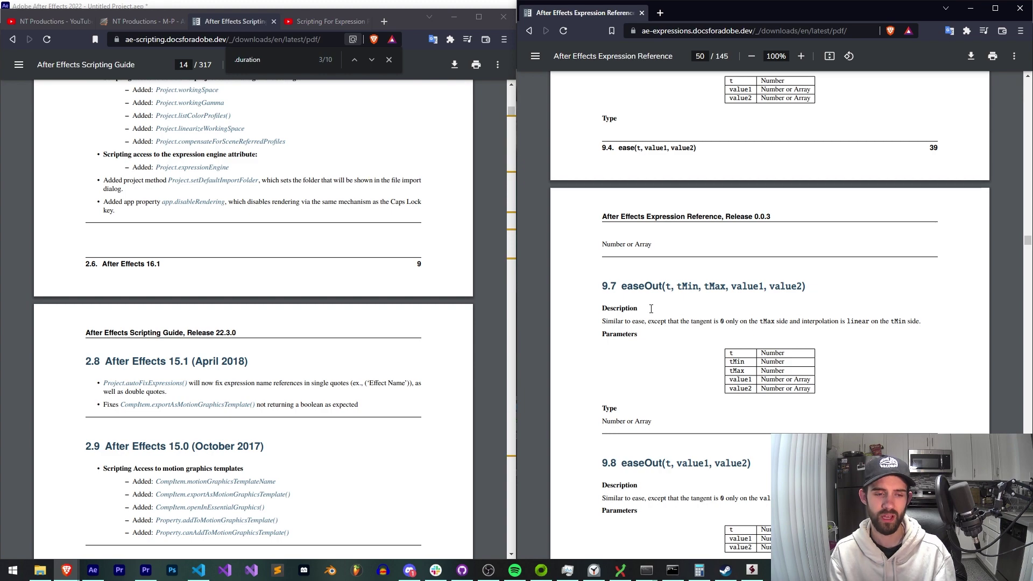
scroll(293, 349, "down", 15)
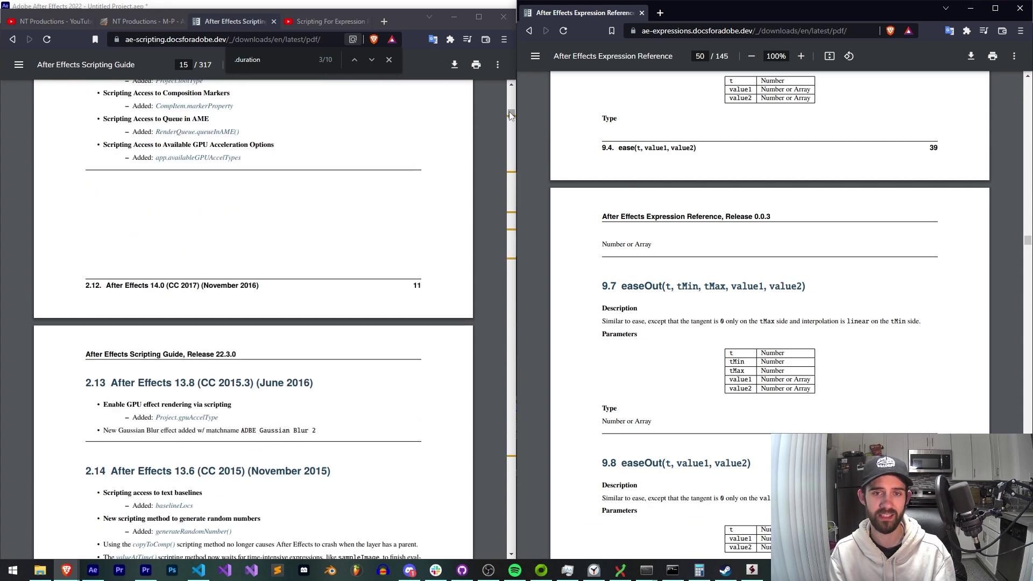
left_click_drag(509, 112, 516, 187)
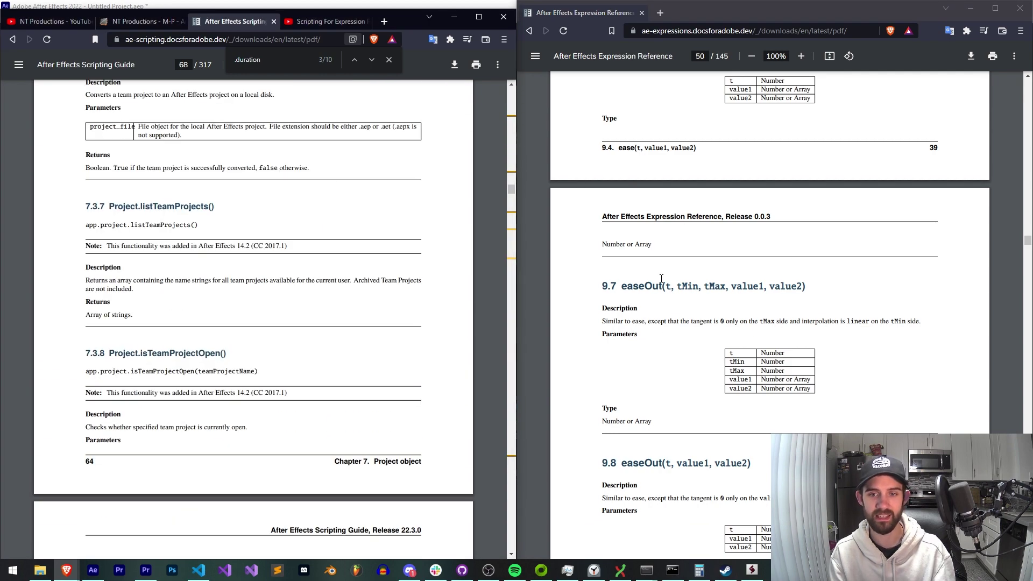
- Search the Scripting Guide for easeOut, stepping through matches to KeyframeEase Object on page 249
double_click(646, 286)
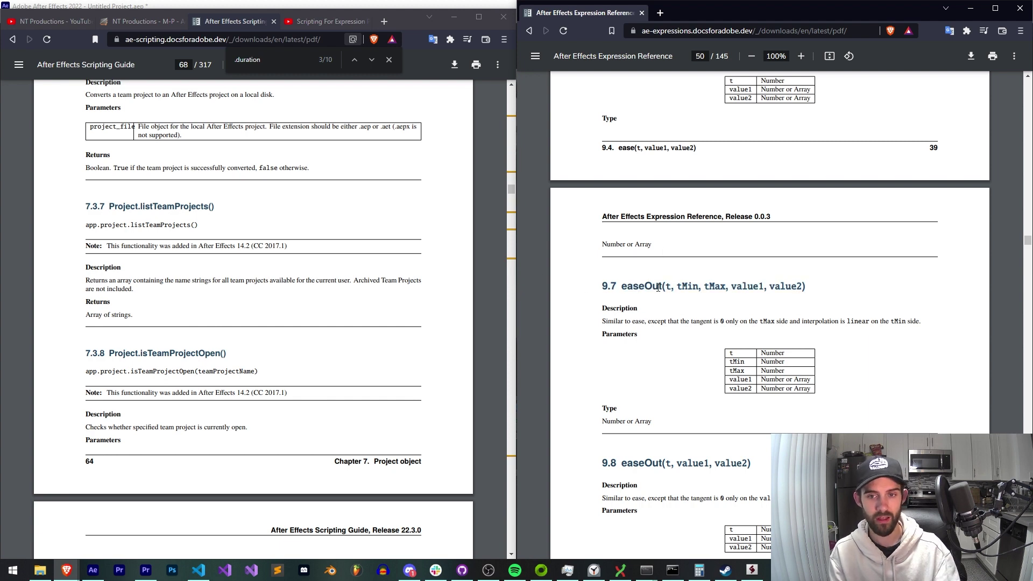
double_click(647, 286)
left_click(466, 270)
key("Return")
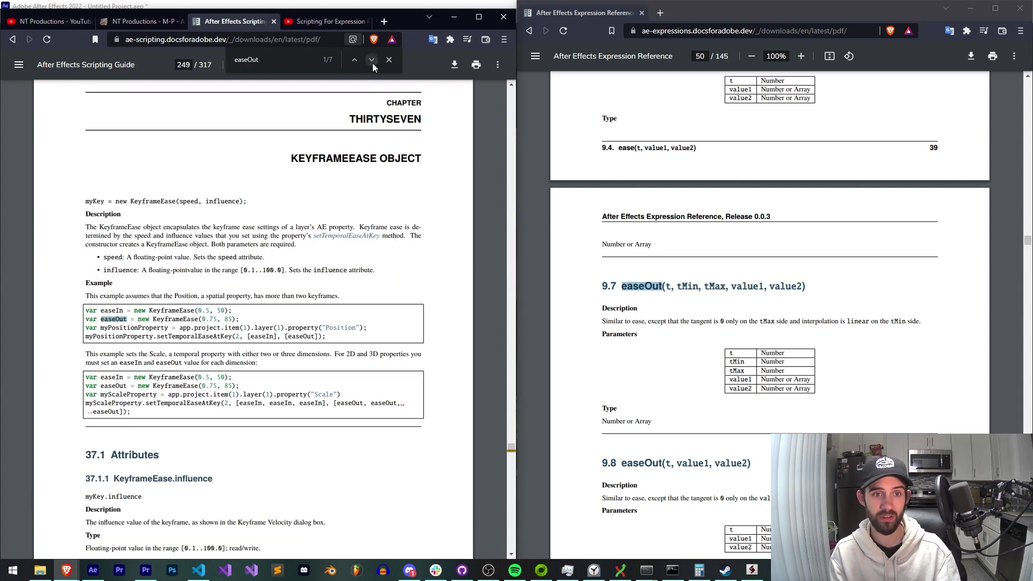
left_click(372, 62)
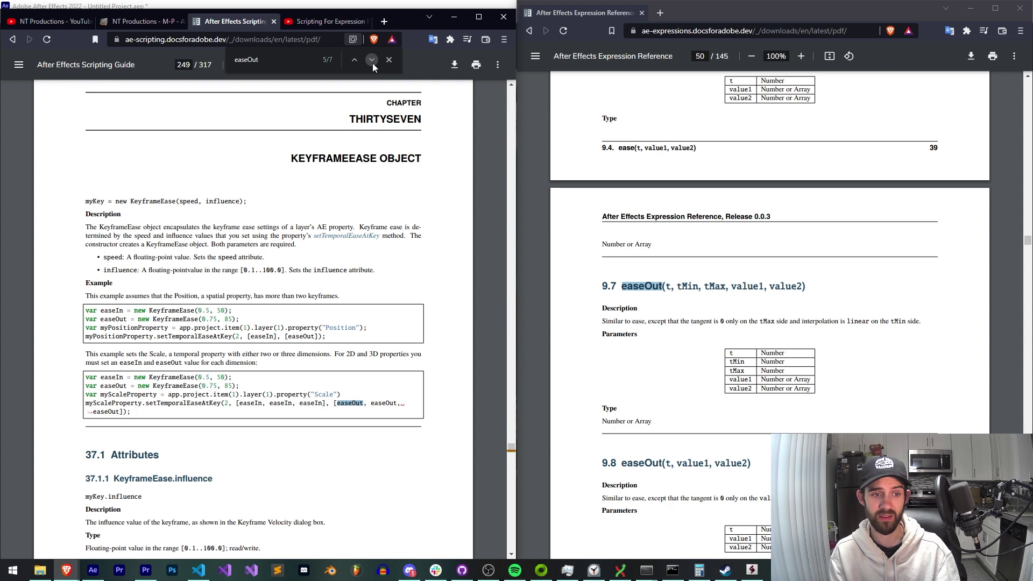
left_click(373, 60)
left_click(373, 61)
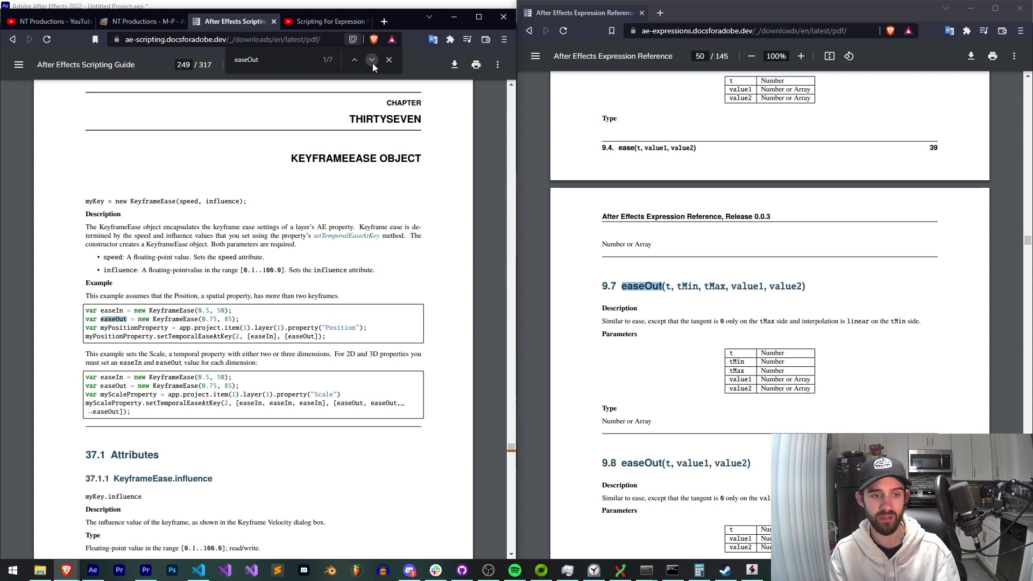
- Jump to section 13.17 Comp.frameDuration from the Expression Reference contents
left_click(1028, 224)
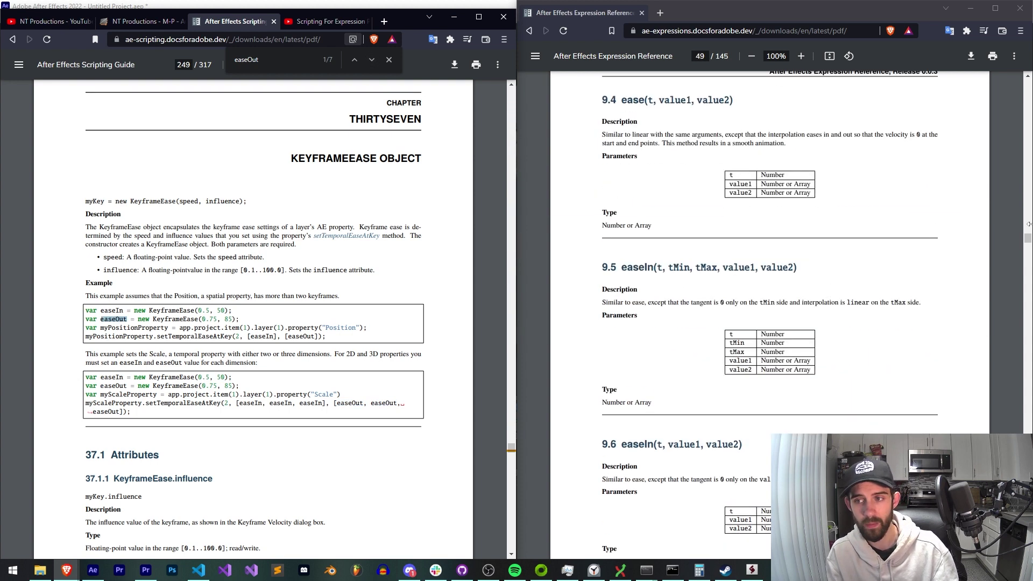
left_click_drag(1028, 244, 1028, 78)
scroll(791, 276, "down", 10)
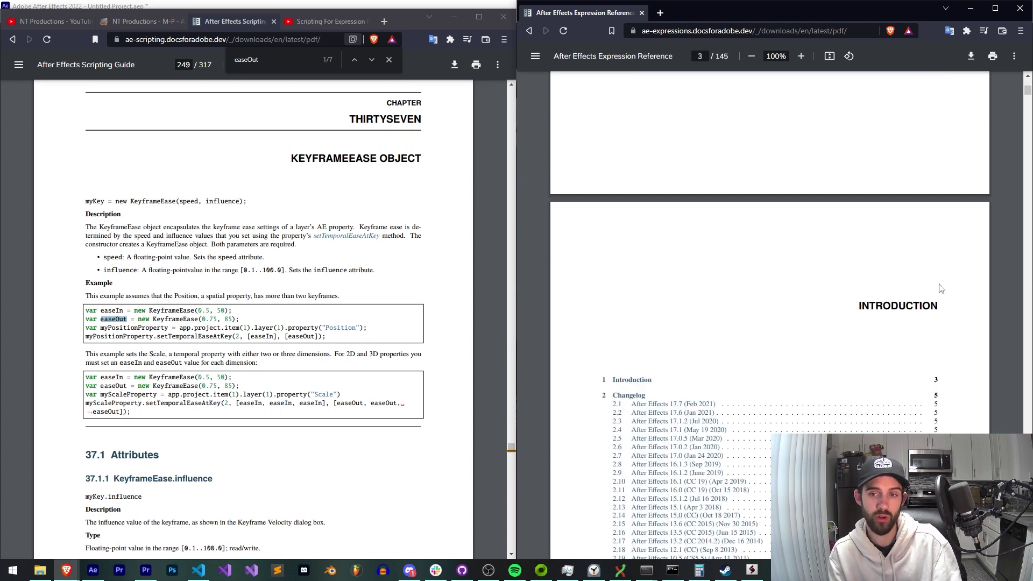
scroll(791, 276, "down", 20)
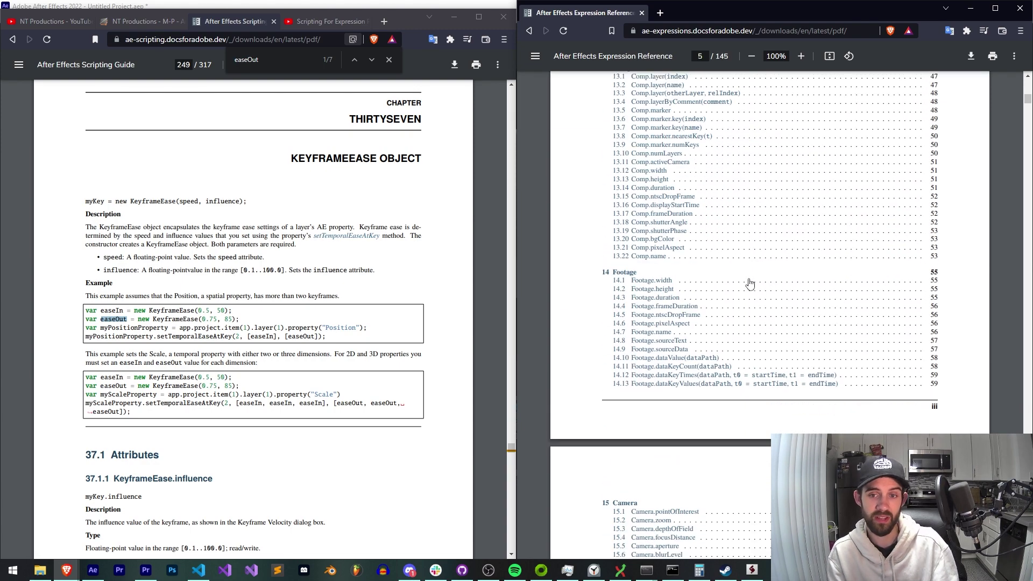
scroll(725, 344, "up", 9)
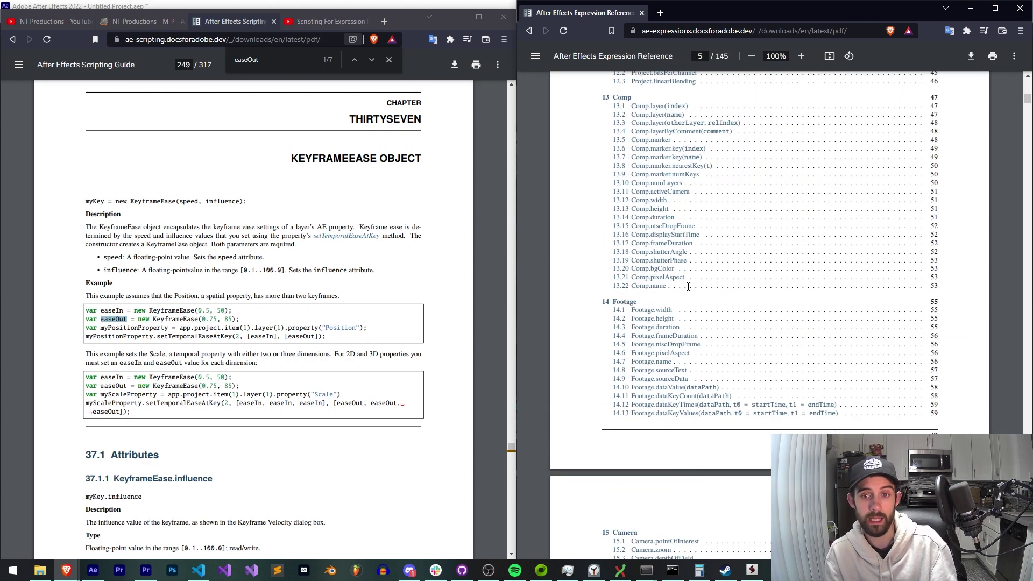
left_click(671, 244)
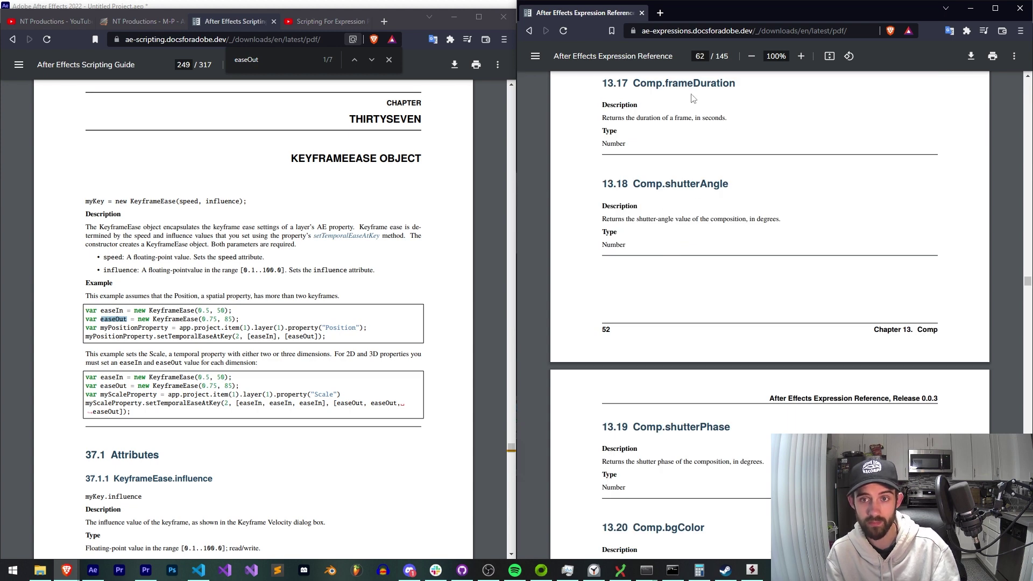
- Search the Scripting Guide for frameDuration, landing on page 86's AVItem.frameDuration entry
left_click(342, 247)
key("ctrl+f")
type("frameDuration")
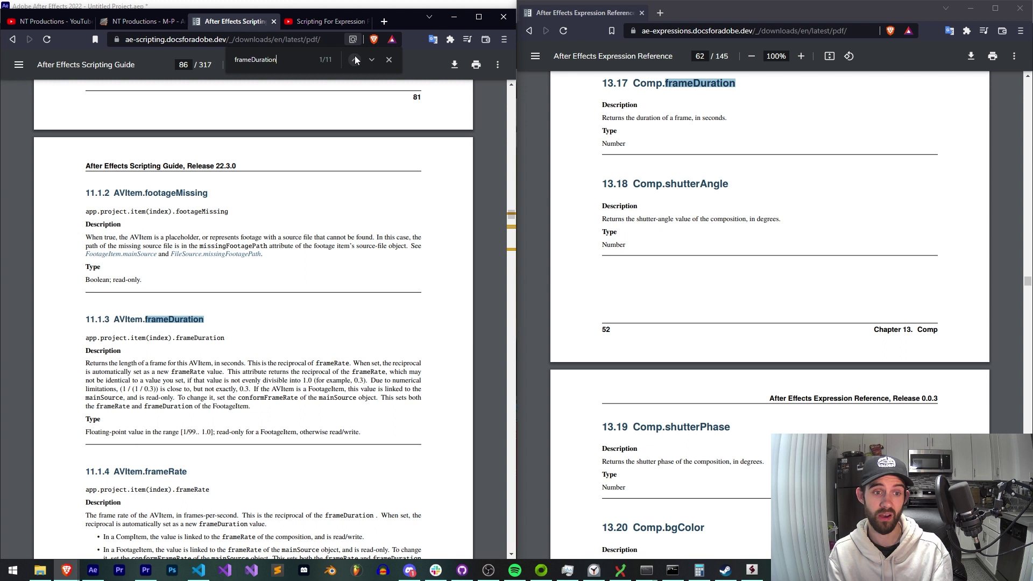
scroll(714, 248, "up", 2)
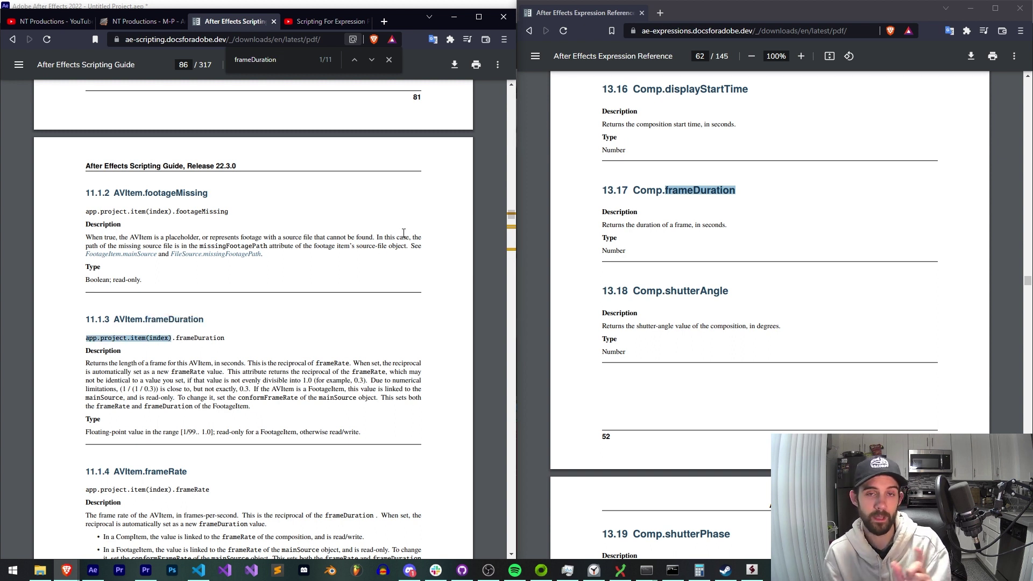
- Close Project Settings keeping Legacy ExtendScript, then place the cursor on the Position expression's third line
left_click(92, 573)
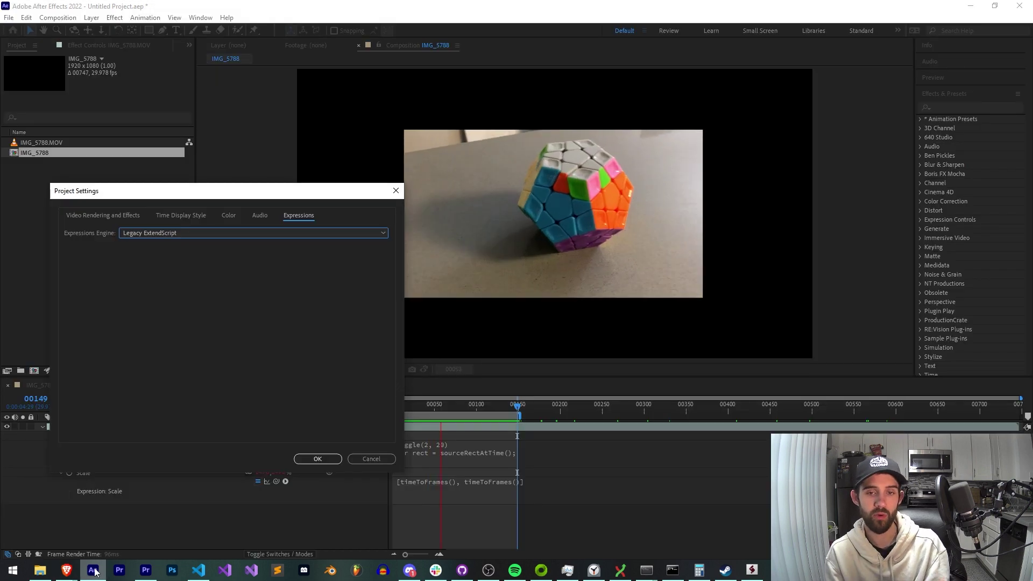
left_click(370, 116)
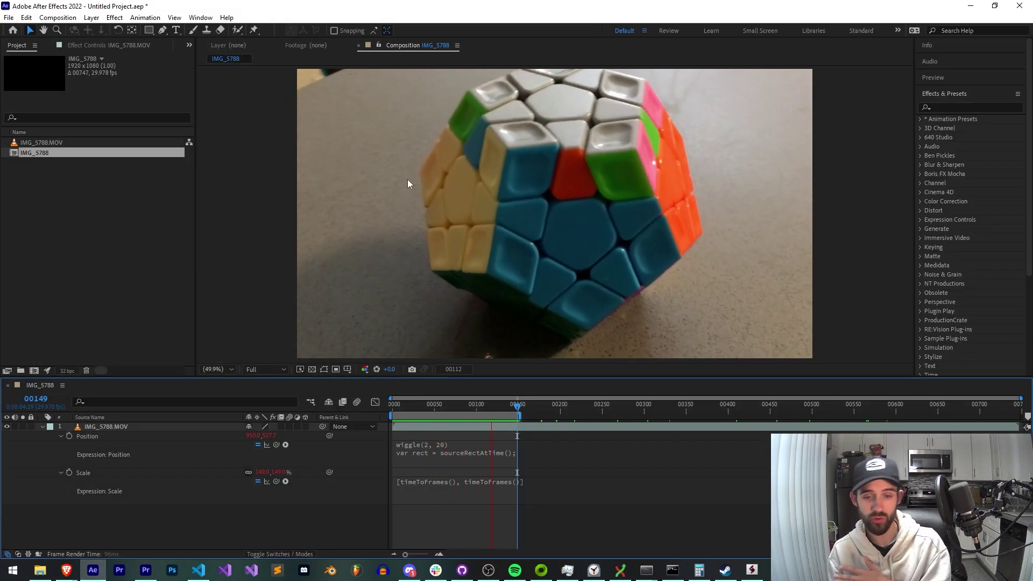
left_click(431, 455)
double_click(429, 452)
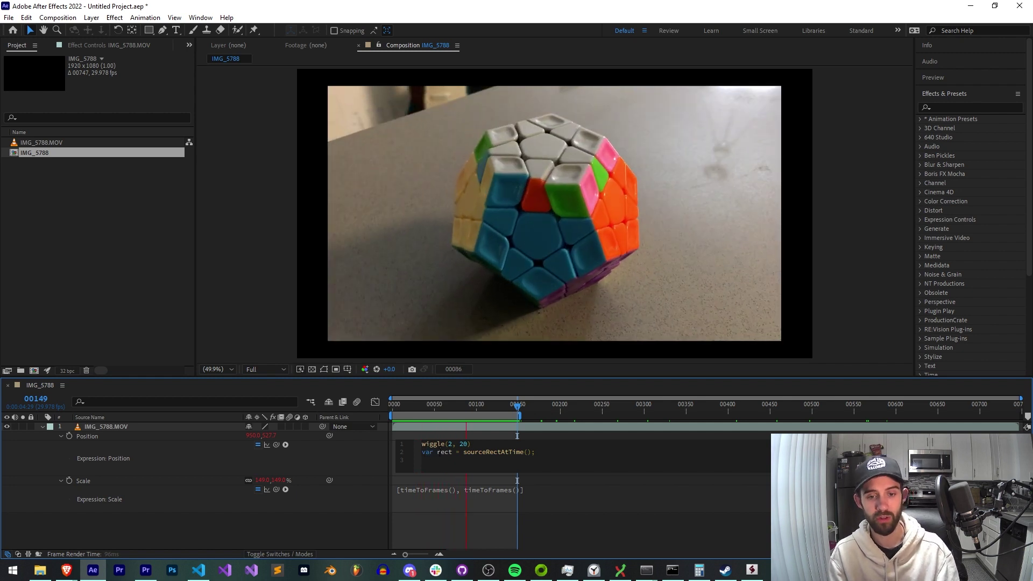
left_click(434, 452)
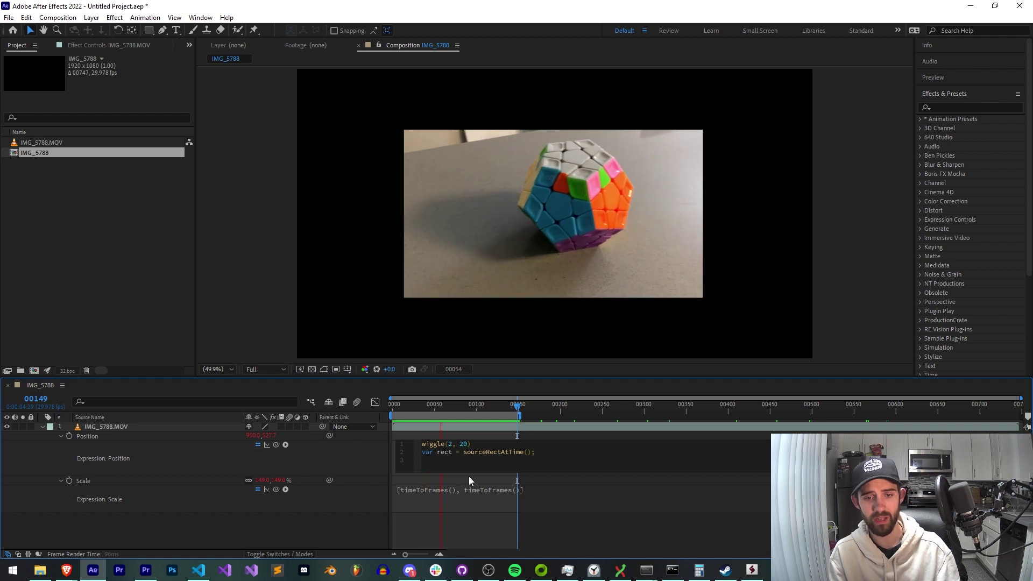
left_click(409, 461)
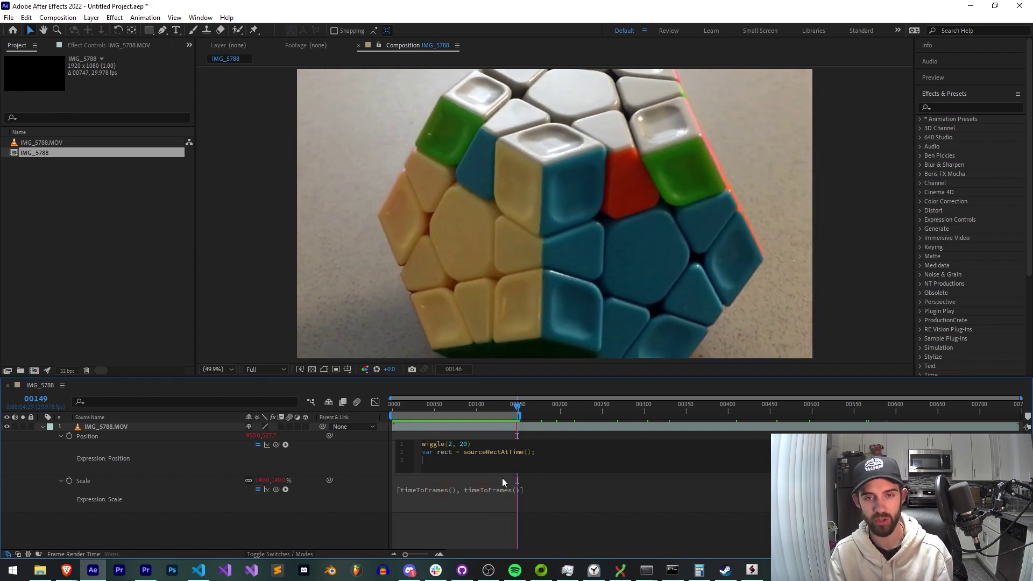
- Switch from After Effects to Brave, where YouTube shows the NT Productions membership offer
key("alt+Tab")
key("alt+Tab")
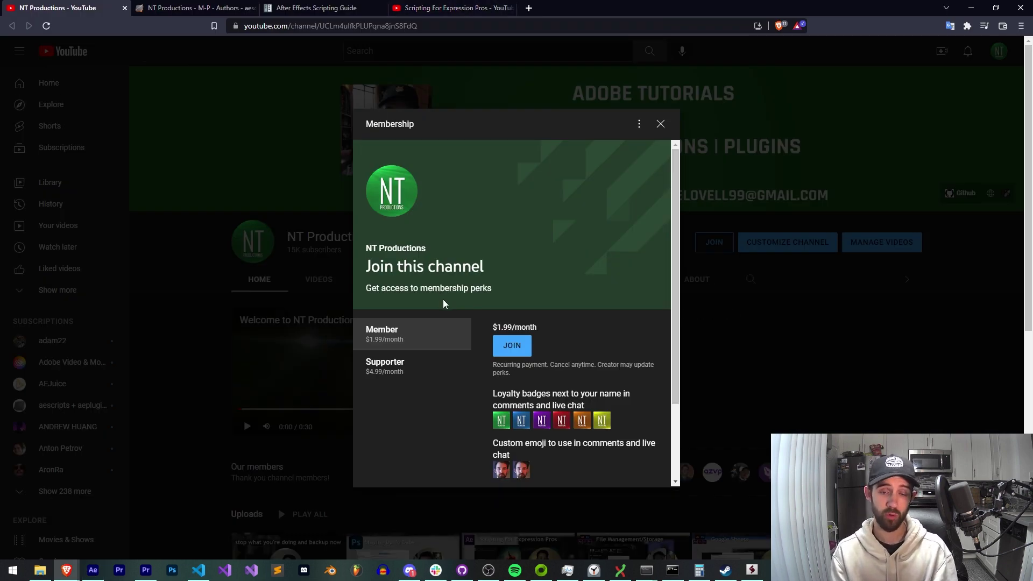
- Go through the aescripts tab back to the Scripting Guide at page 85's AVItem Object chapter
scroll(543, 403, "down", 2)
left_click(245, 4)
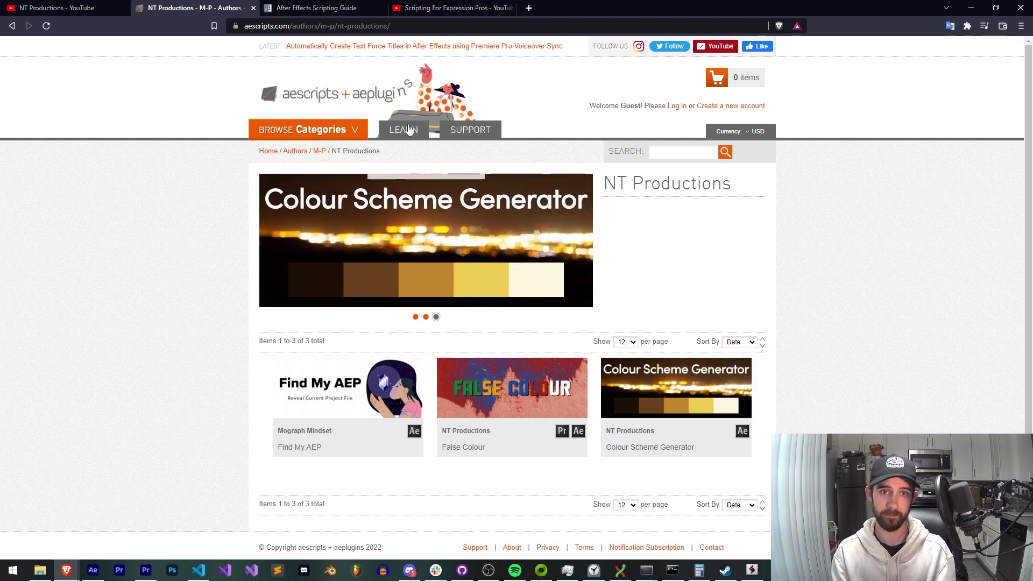
left_click(371, 6)
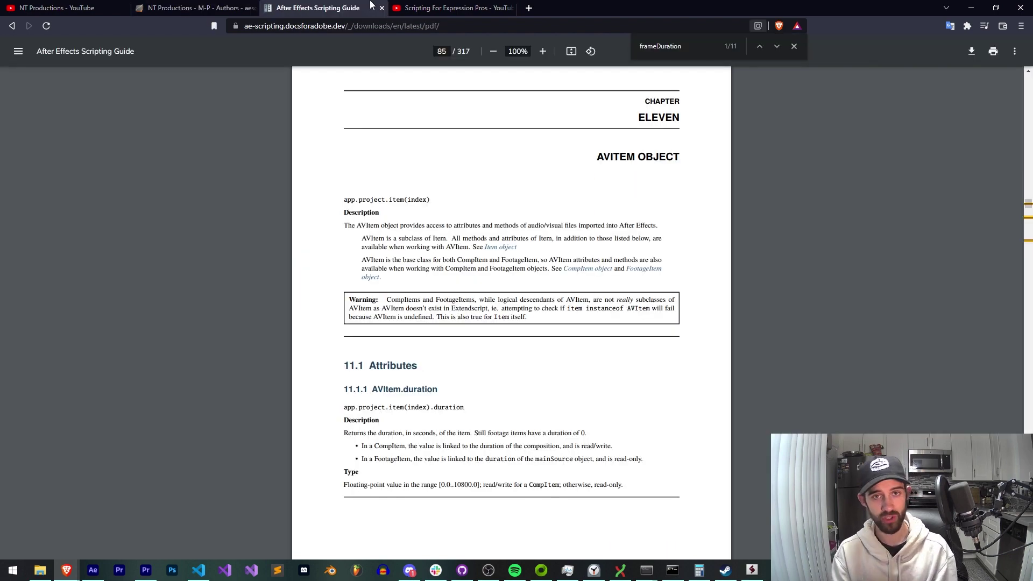